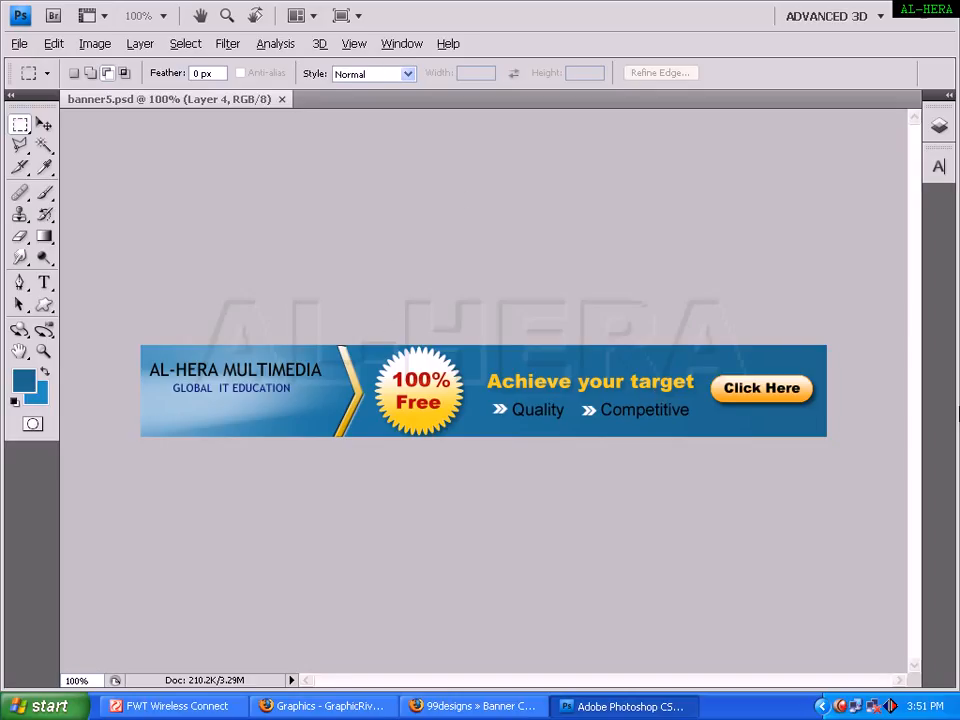
# - Check the pixel dimensions of banner5.psd without changing them
pyautogui.click(95, 43)
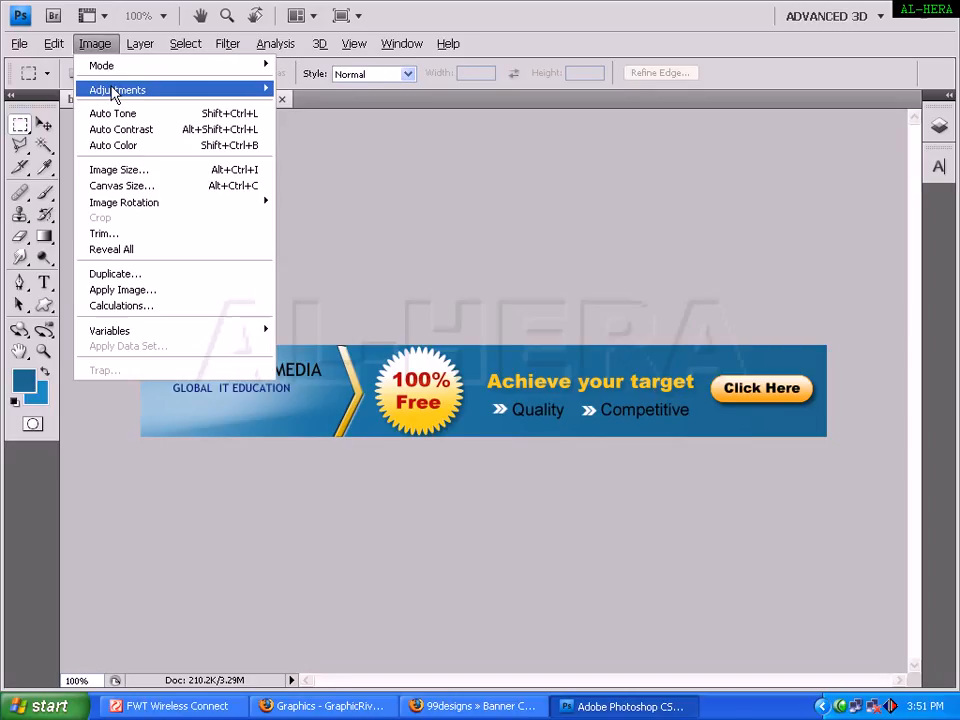
pyautogui.click(135, 172)
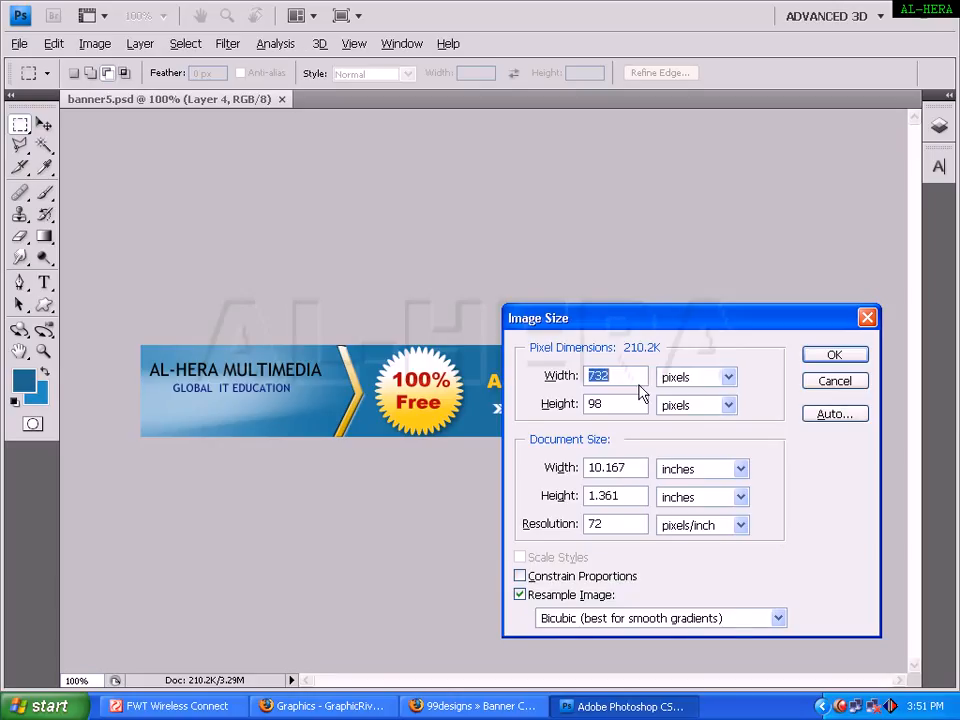
pyautogui.click(863, 386)
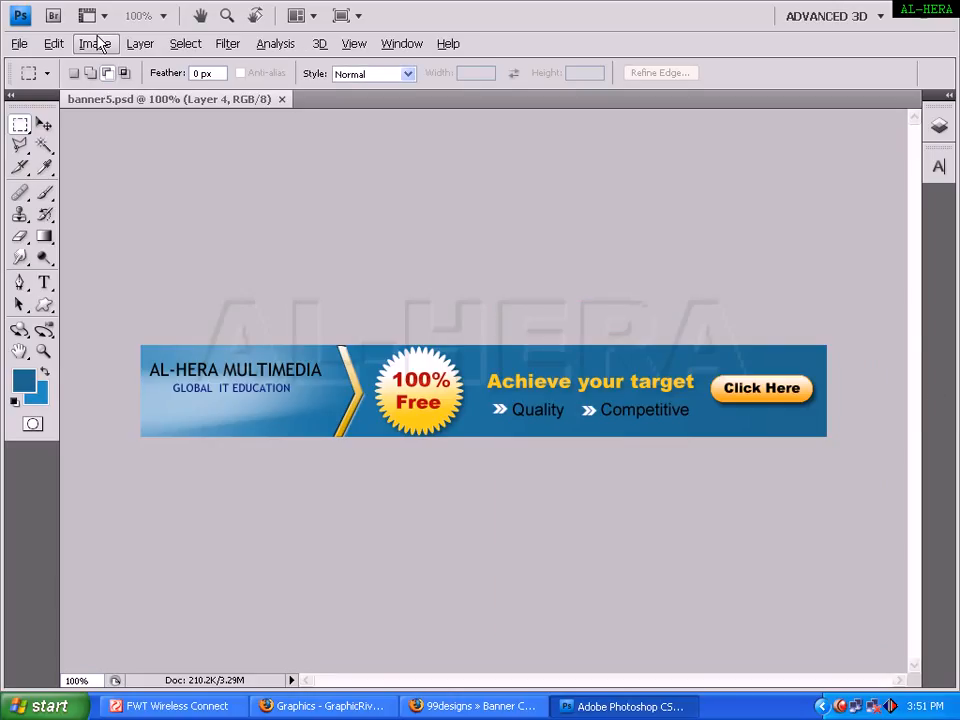
# - Create a new document 758 pixels wide and 98 pixels high at 72 pixels/inch, in RGB Color with a white background
pyautogui.click(19, 43)
pyautogui.click(33, 66)
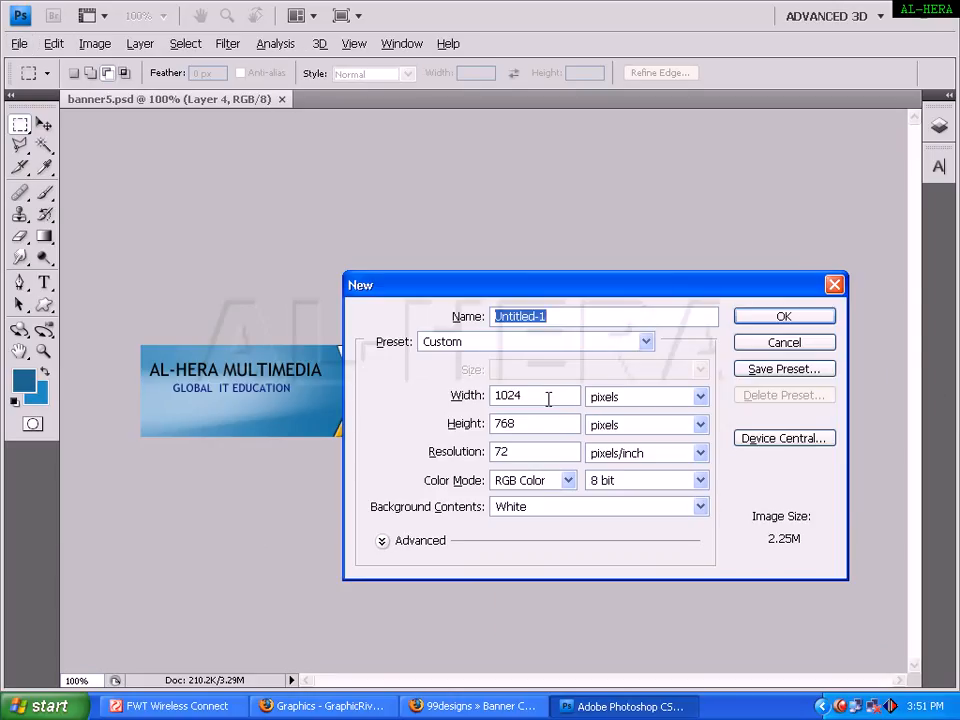
pyautogui.doubleClick(546, 397)
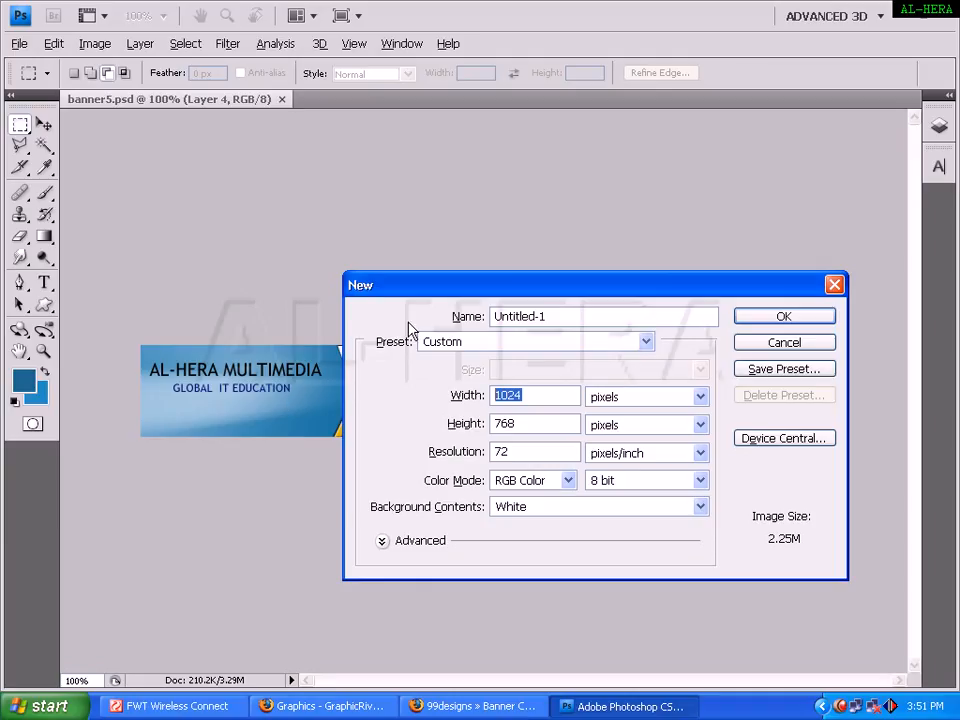
pyautogui.write('7')
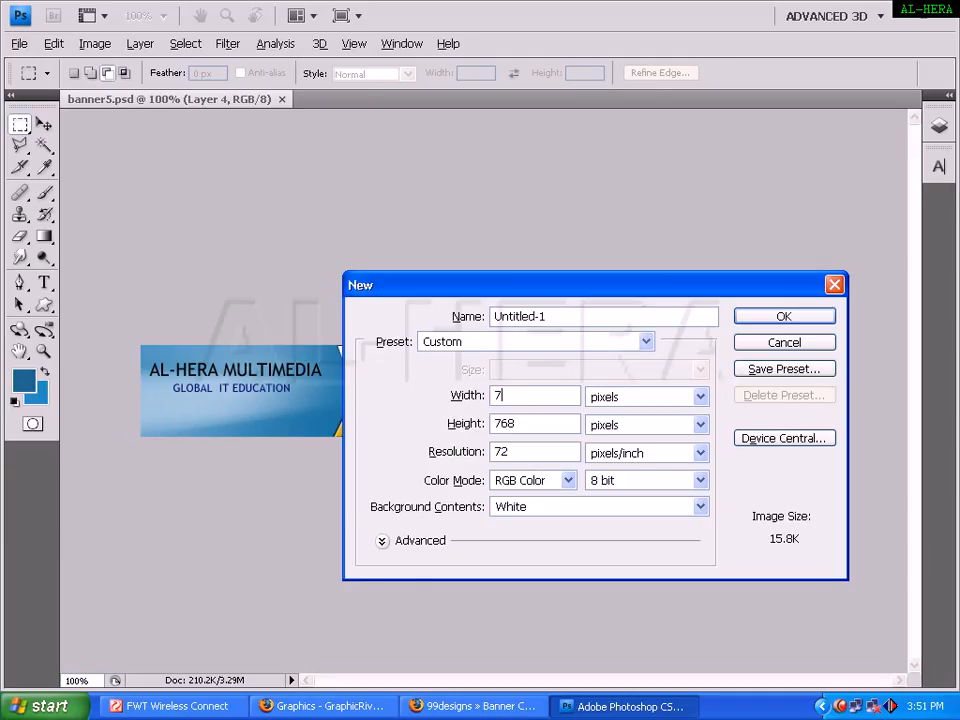
pyautogui.write('58')
pyautogui.press('Tab')
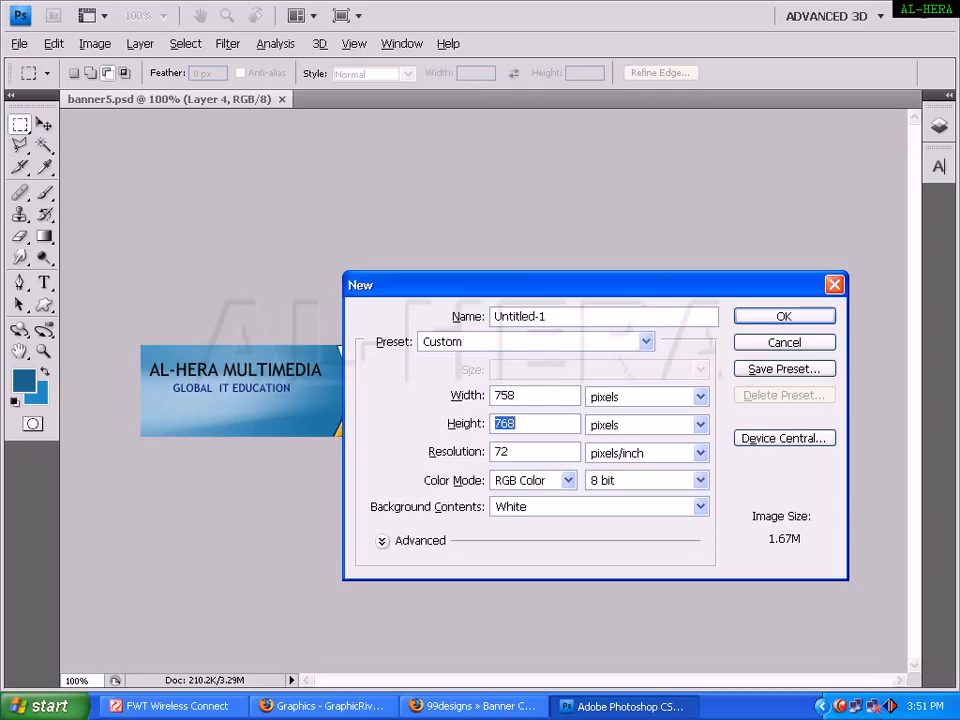
pyautogui.write('98')
pyautogui.click(784, 317)
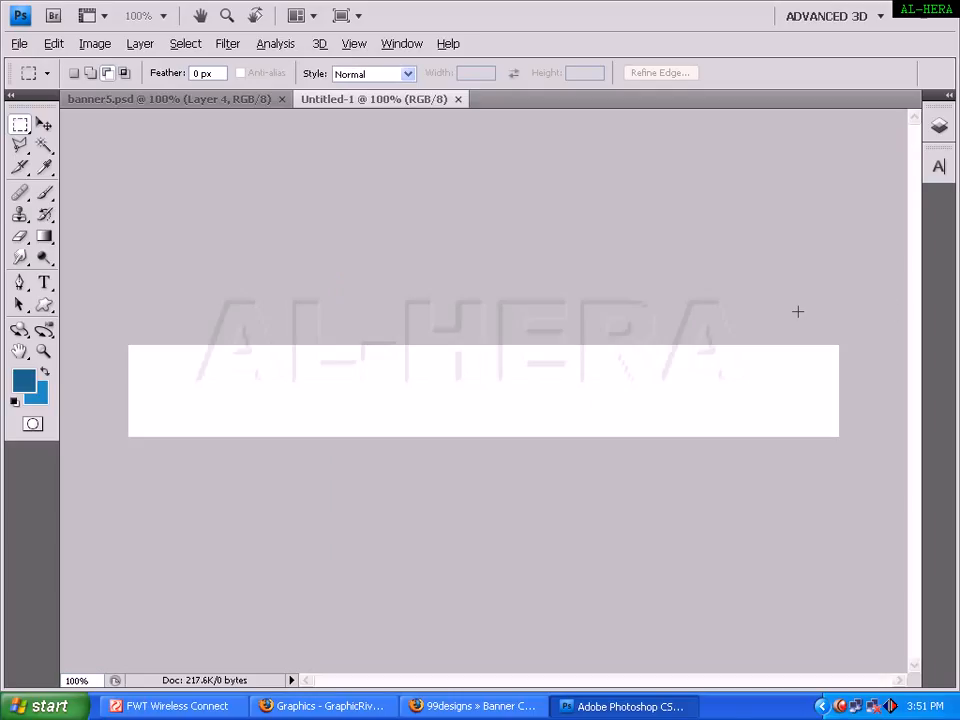
# - Set the new document's foreground color to 1c688d and the background color to 208ec3
pyautogui.click(248, 100)
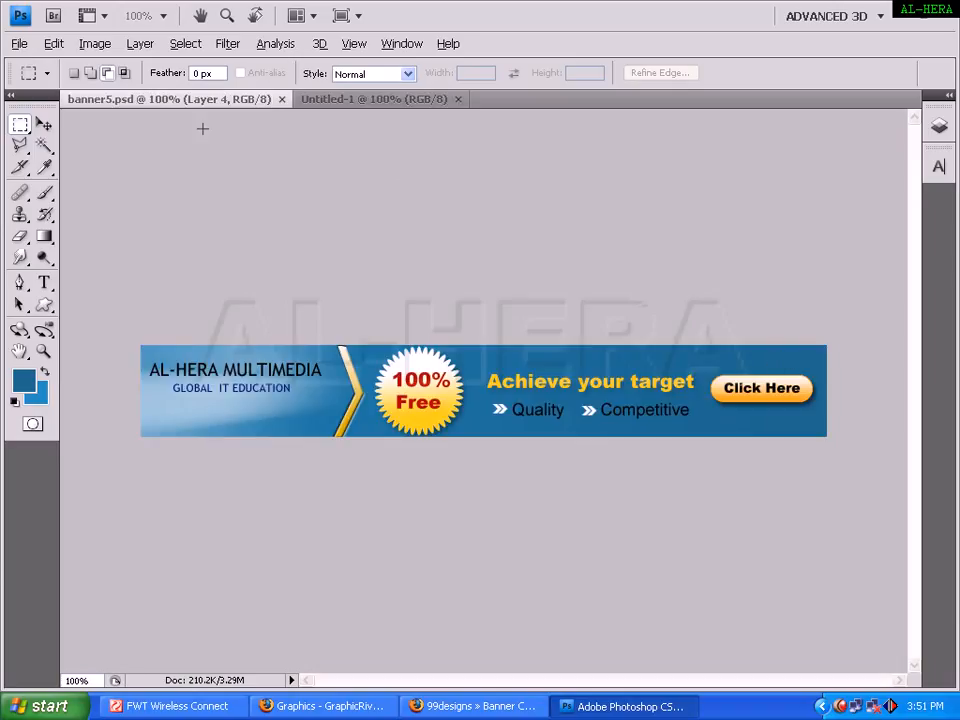
pyautogui.click(404, 100)
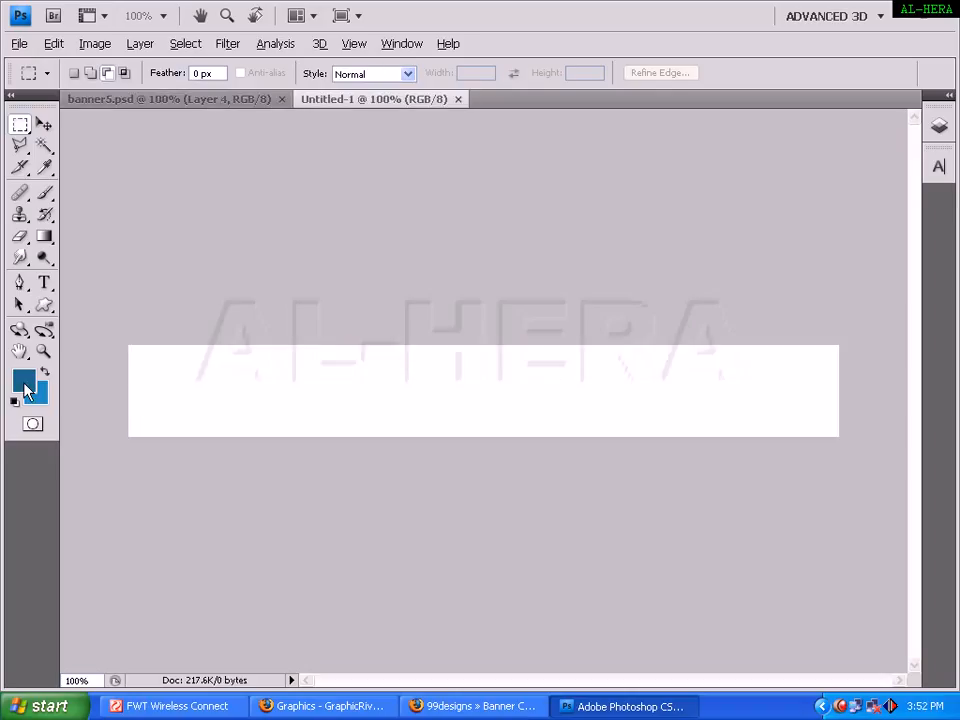
pyautogui.click(24, 384)
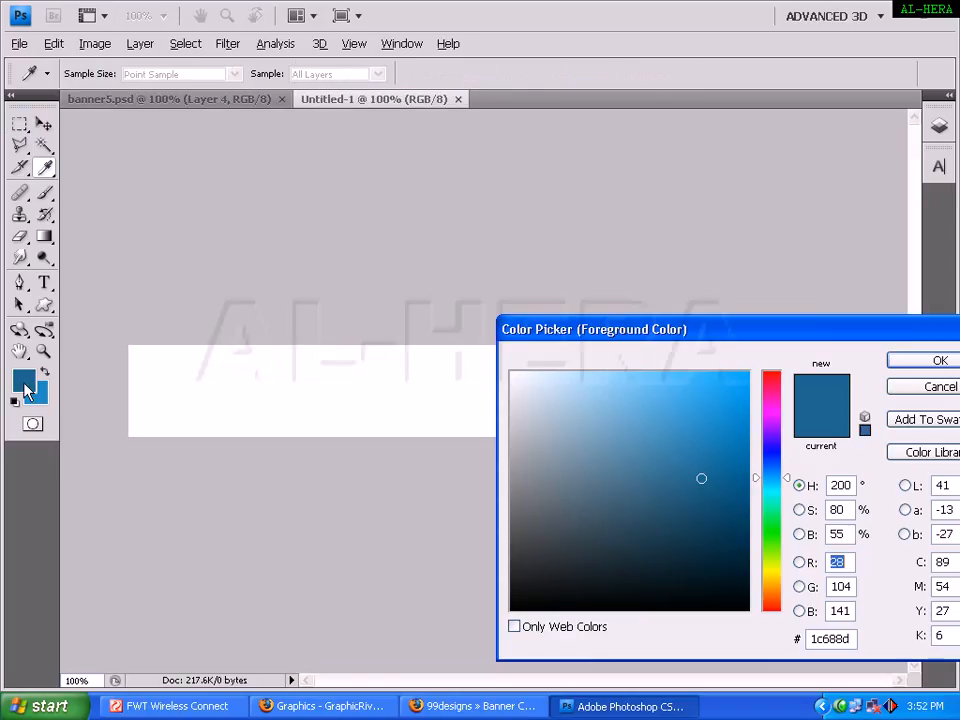
pyautogui.click(828, 642)
pyautogui.moveTo(918, 340); pyautogui.dragTo(749, 317)
pyautogui.click(774, 345)
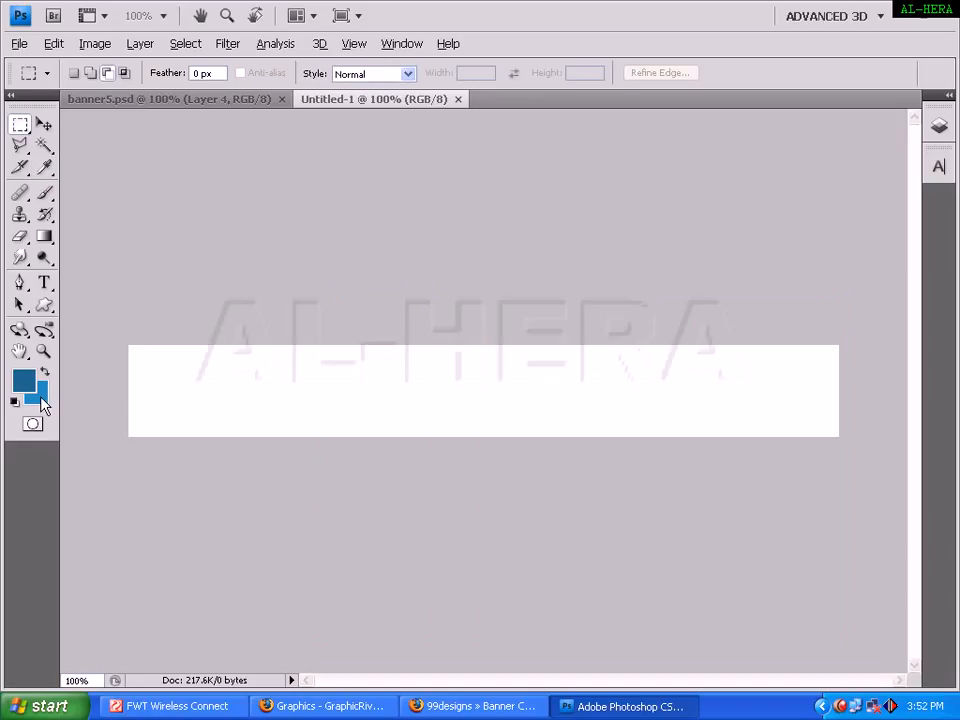
pyautogui.click(39, 397)
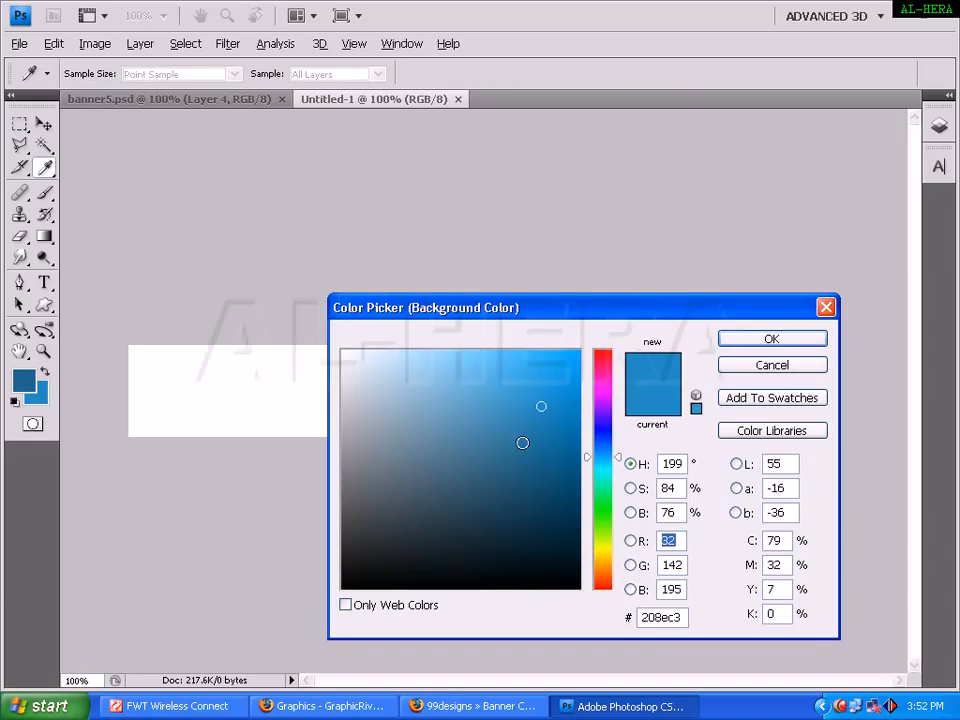
pyautogui.click(680, 618)
pyautogui.click(776, 341)
pyautogui.press('m')
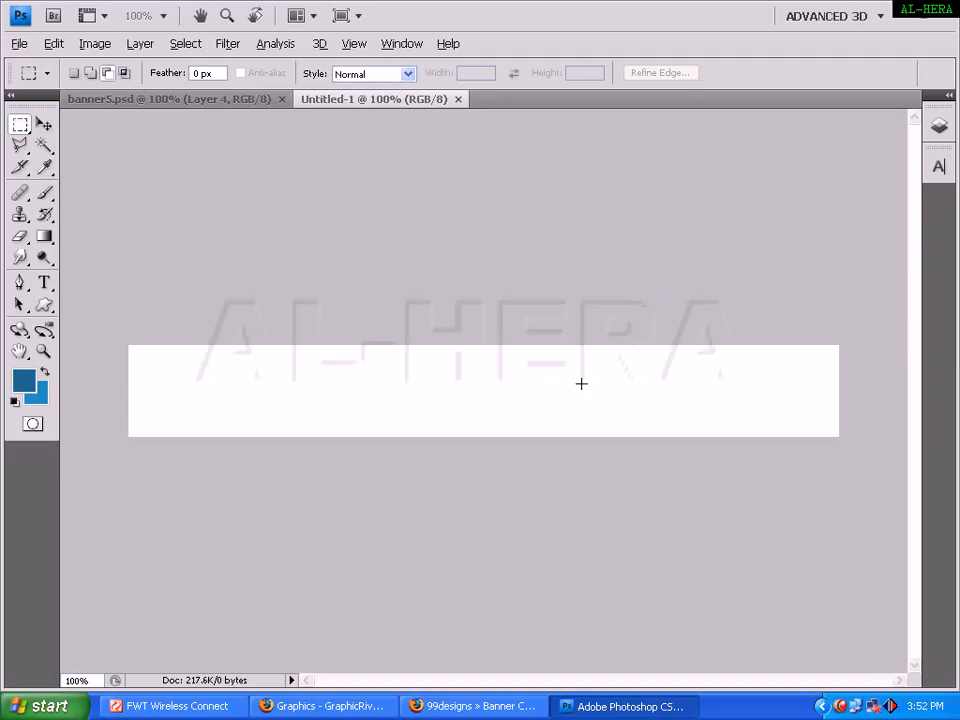
# - Fill the blank banner with a linear gradient running from dark blue at its right edge to lighter blue at its left edge
pyautogui.click(200, 100)
pyautogui.click(424, 101)
pyautogui.press('g')
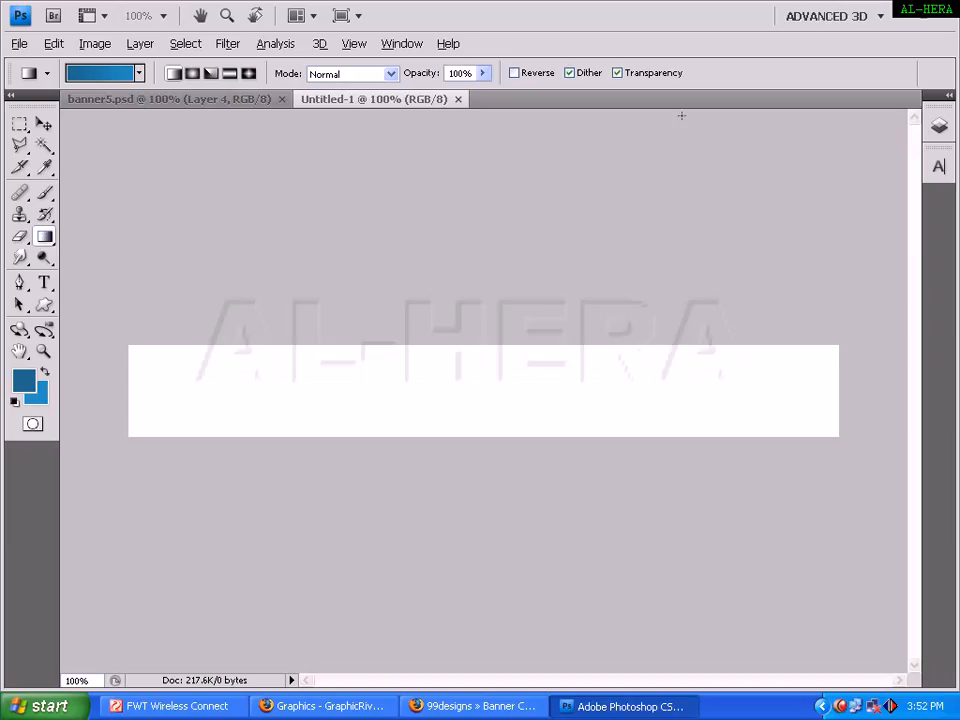
pyautogui.moveTo(831, 388); pyautogui.dragTo(181, 387)
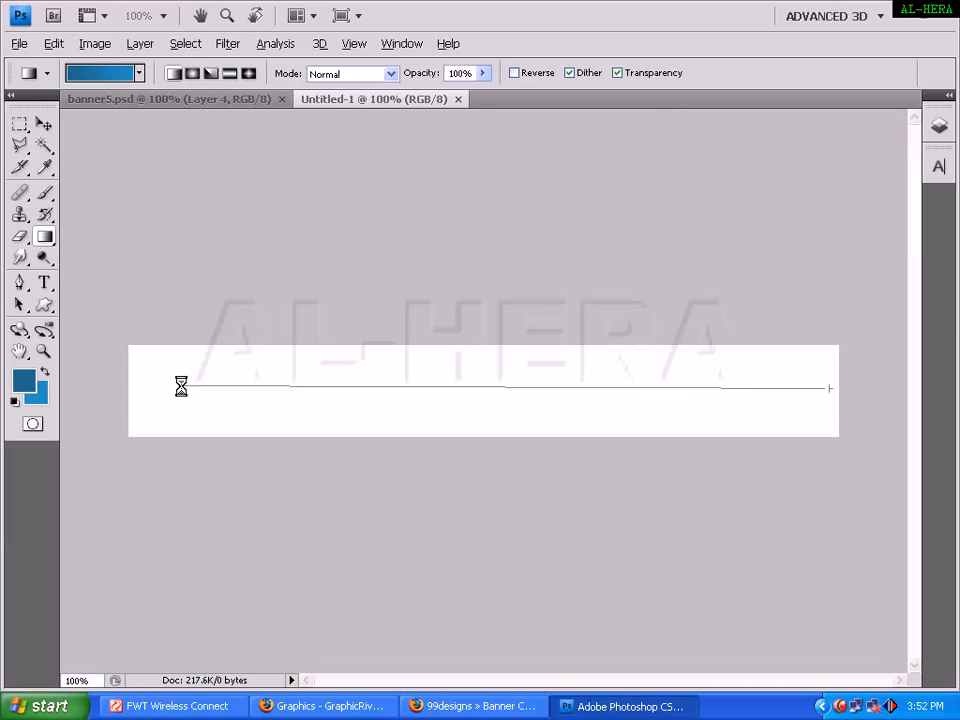
pyautogui.click(227, 98)
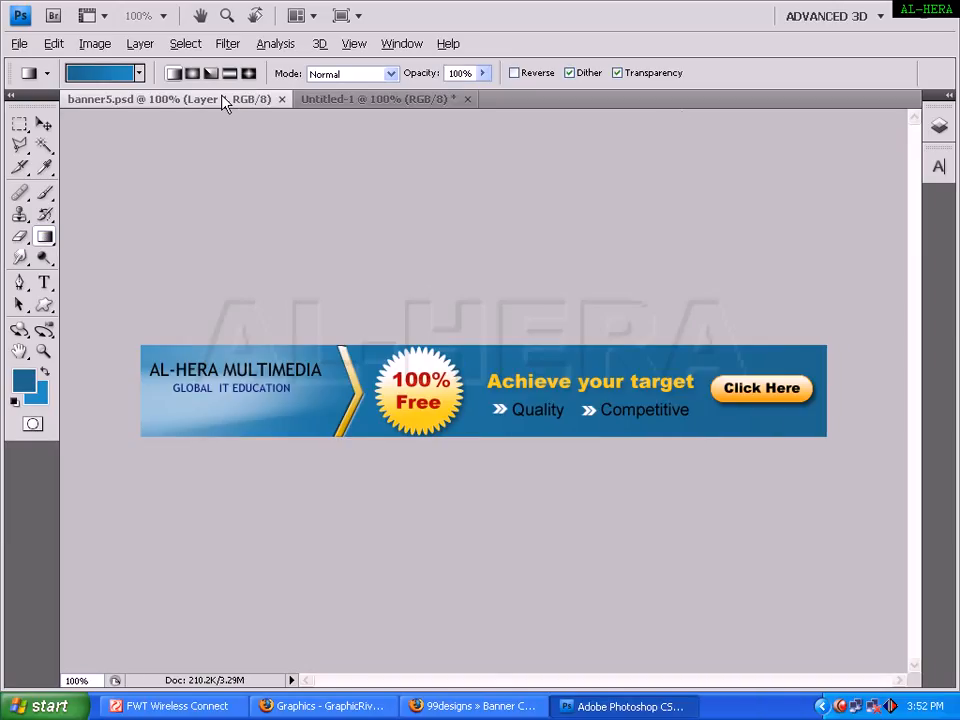
pyautogui.click(368, 100)
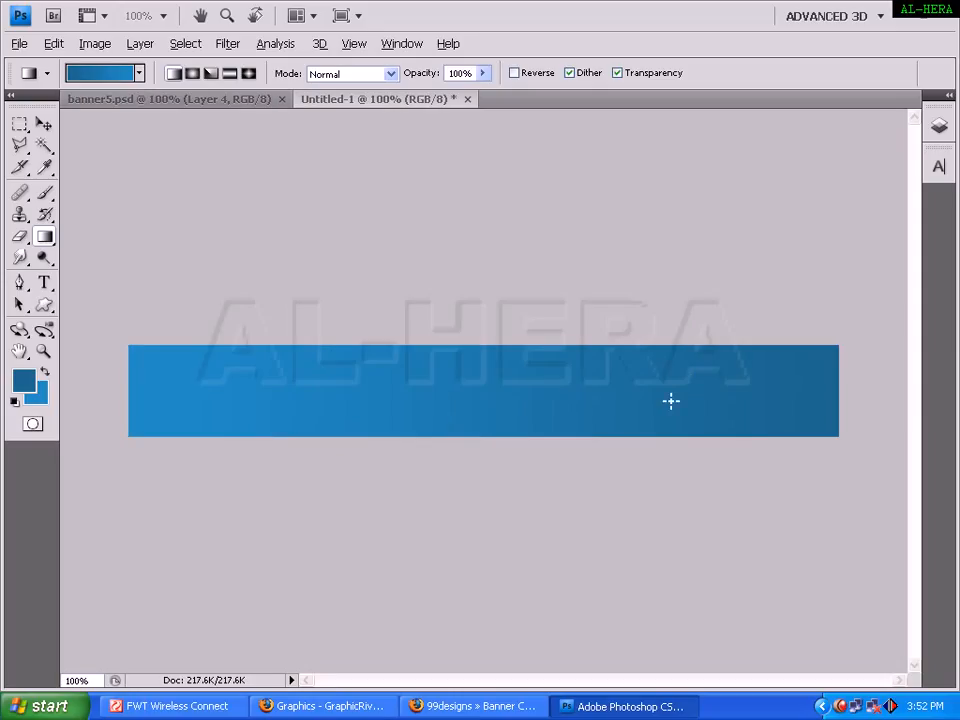
pyautogui.hotkey('ctrl', 'z')
pyautogui.moveTo(836, 396); pyautogui.dragTo(127, 394)
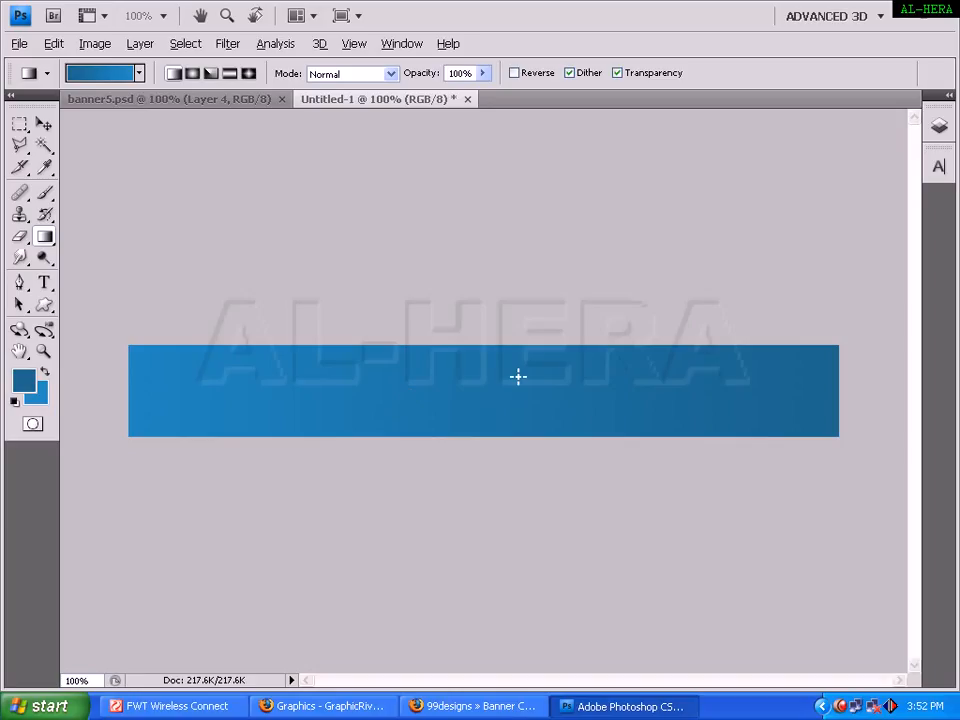
pyautogui.click(234, 101)
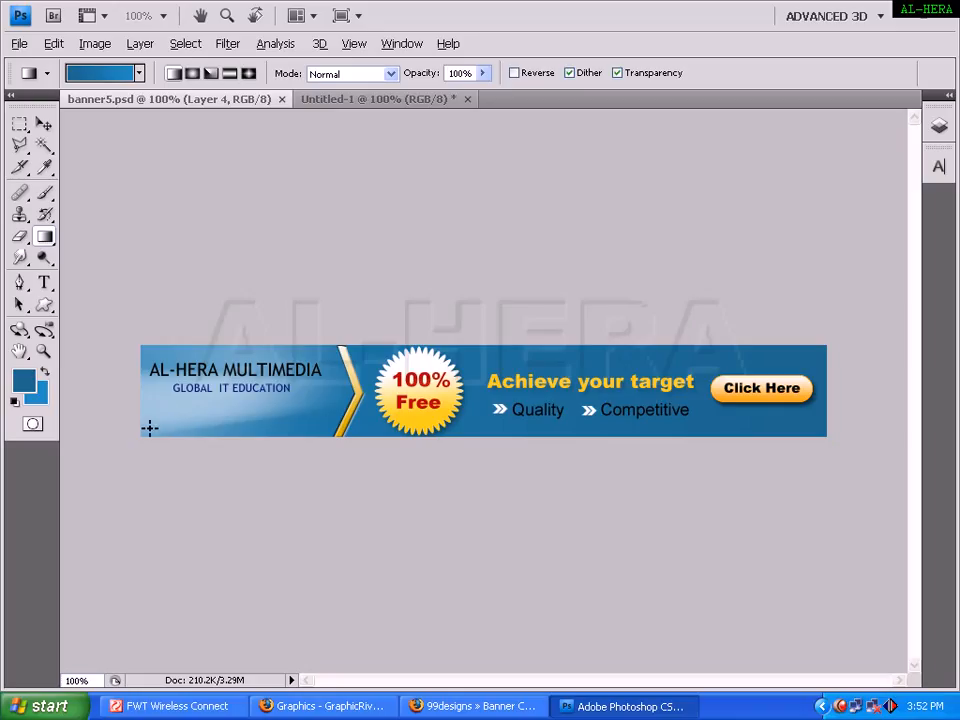
pyautogui.click(337, 104)
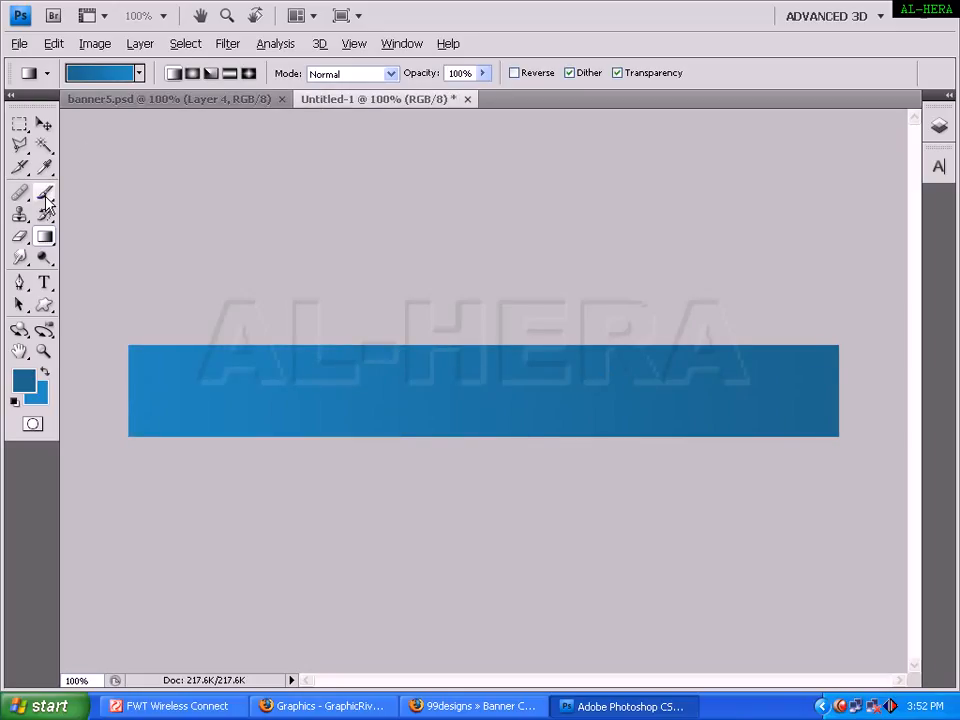
# - Switch to the Brush tool and set the foreground color to white
pyautogui.press('b')
pyautogui.click(29, 387)
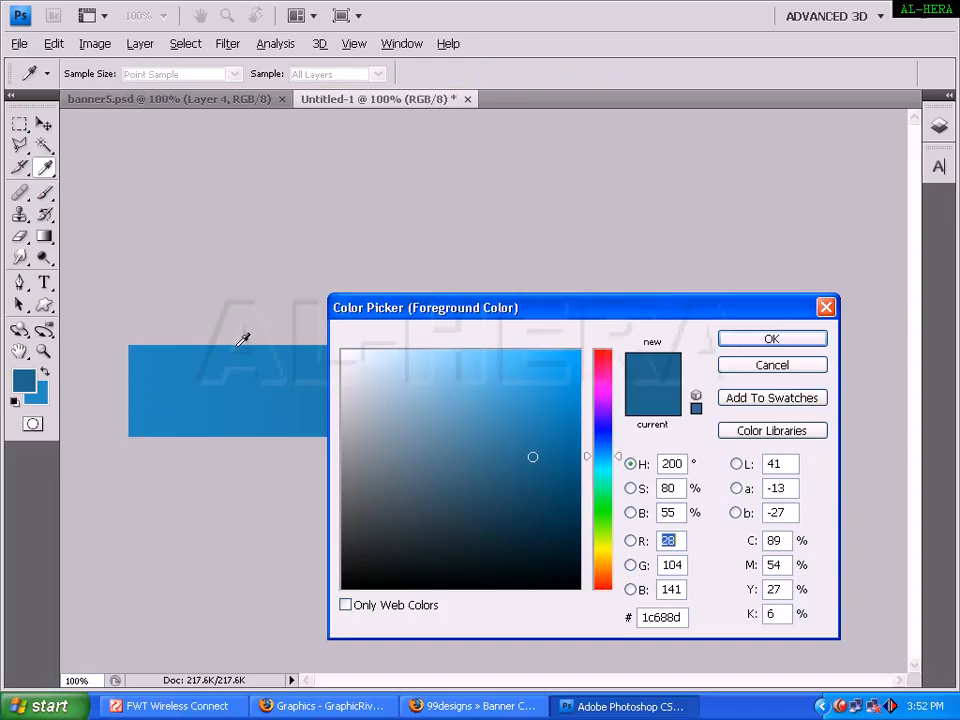
pyautogui.moveTo(345, 356); pyautogui.dragTo(308, 307)
pyautogui.press('Return')
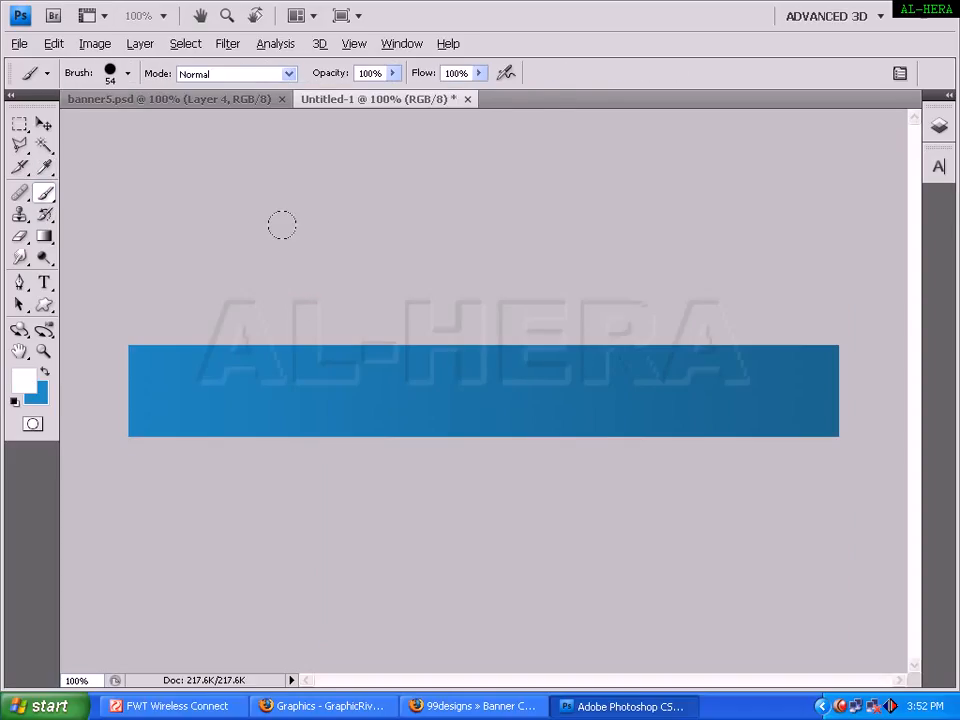
# - Reduce the brush's master diameter to 27 px, undoing the trial stroke made at 42 px
pyautogui.click(120, 73)
pyautogui.moveTo(75, 125); pyautogui.dragTo(62, 130)
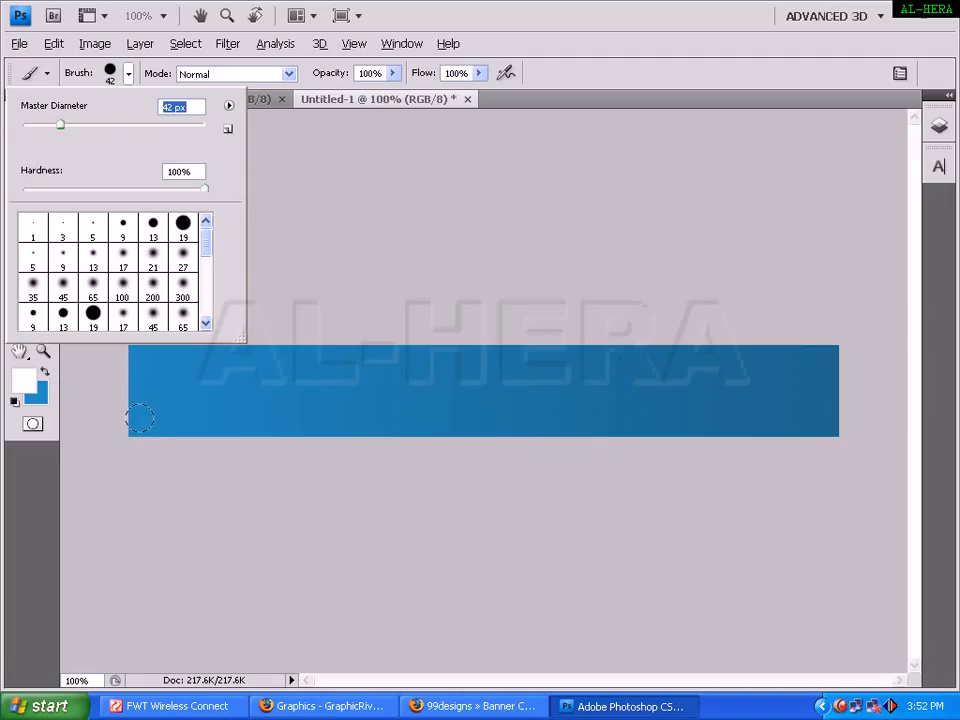
pyautogui.moveTo(140, 418)
pyautogui.mouseDown()
pyautogui.moveTo(182, 402)
pyautogui.moveTo(248, 356)
pyautogui.mouseUp()
pyautogui.hotkey('ctrl', 'z')
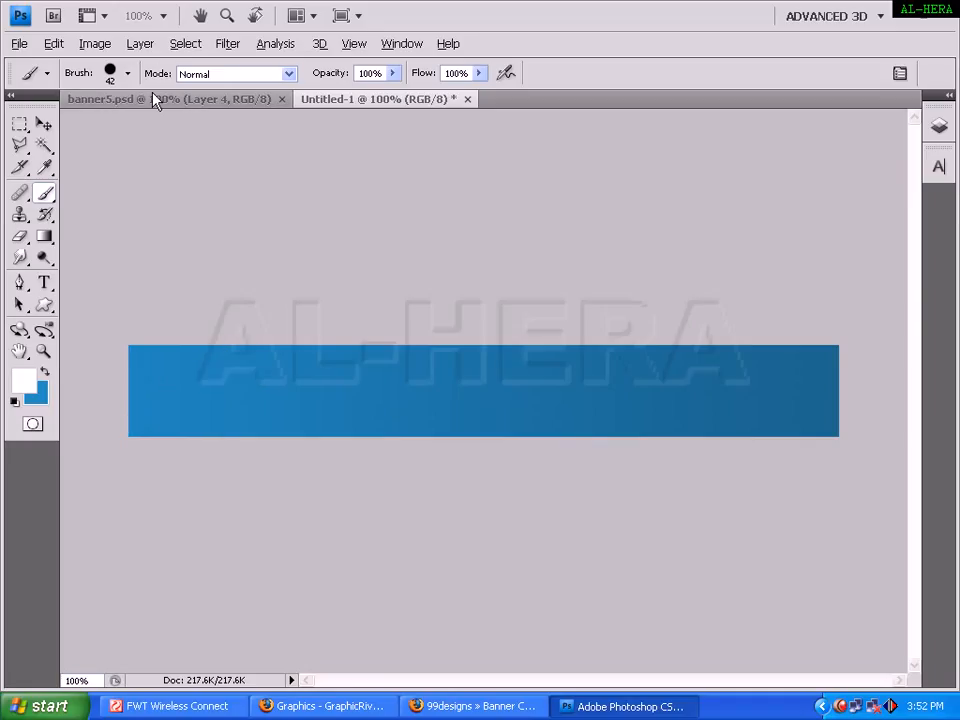
pyautogui.click(111, 75)
pyautogui.moveTo(62, 126); pyautogui.dragTo(47, 127)
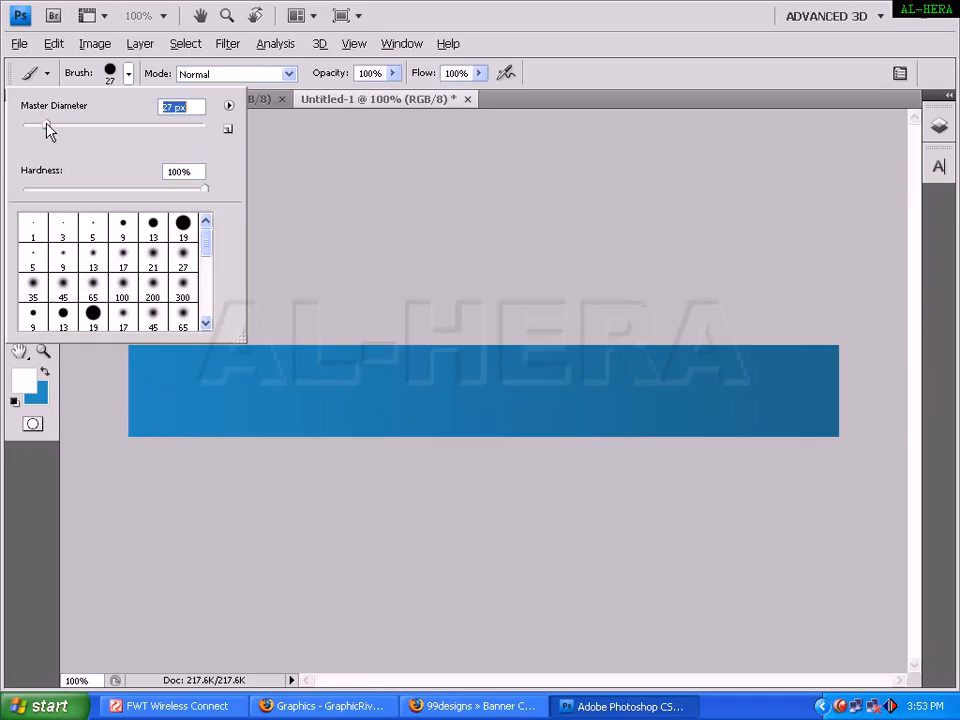
# - Try painting a white curved stroke on the Background layer, from the banner's lower-left corner up to its top edge
pyautogui.click(135, 436)
pyautogui.moveTo(135, 436); pyautogui.dragTo(232, 353)
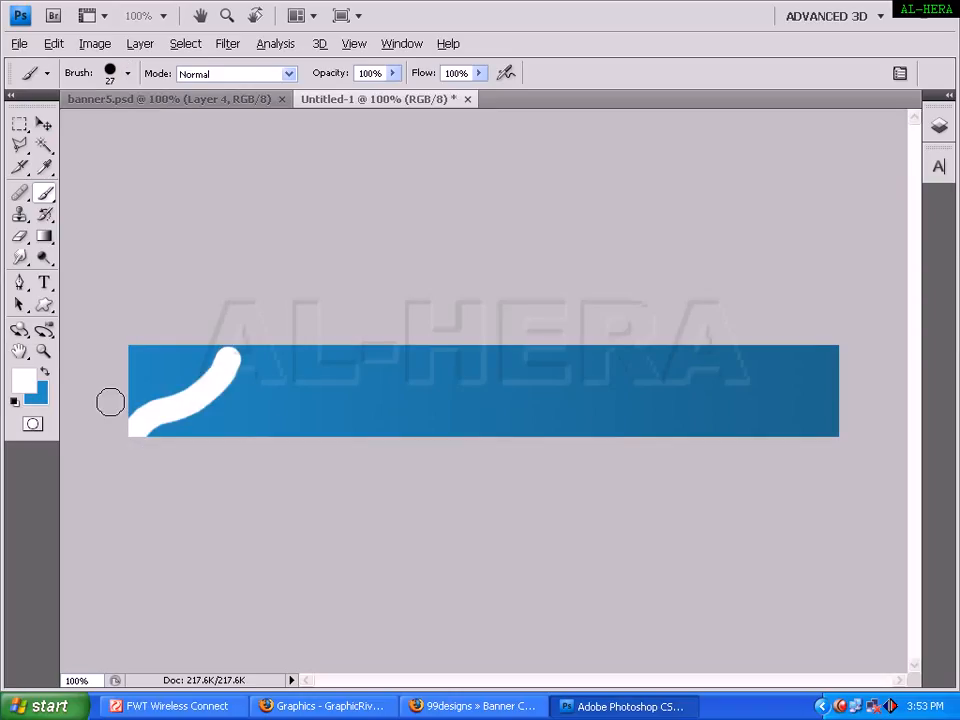
pyautogui.click(230, 100)
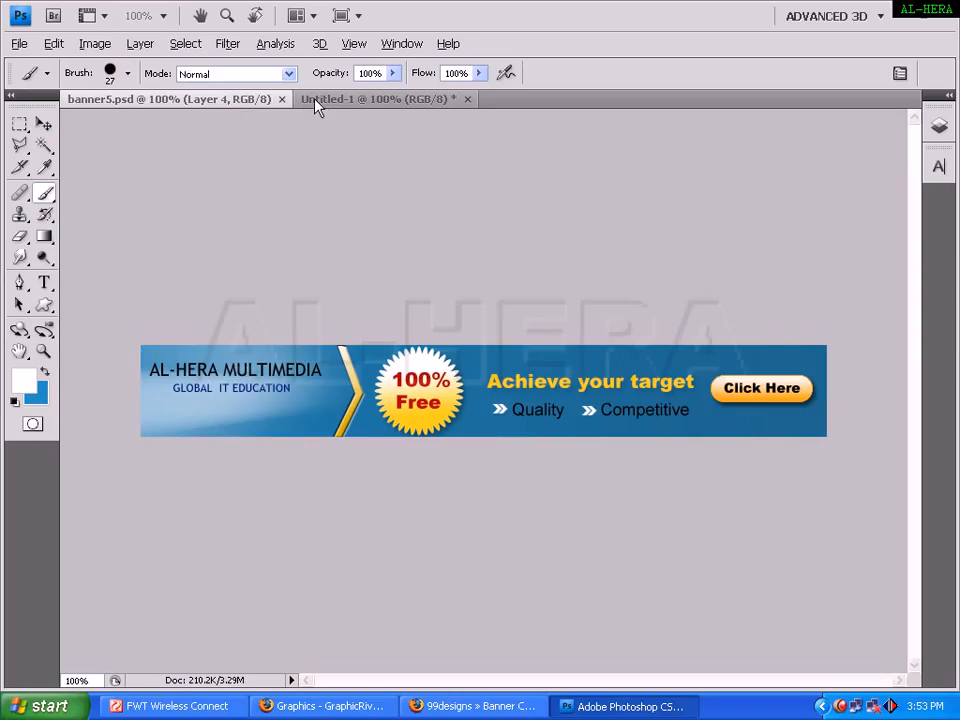
pyautogui.click(316, 103)
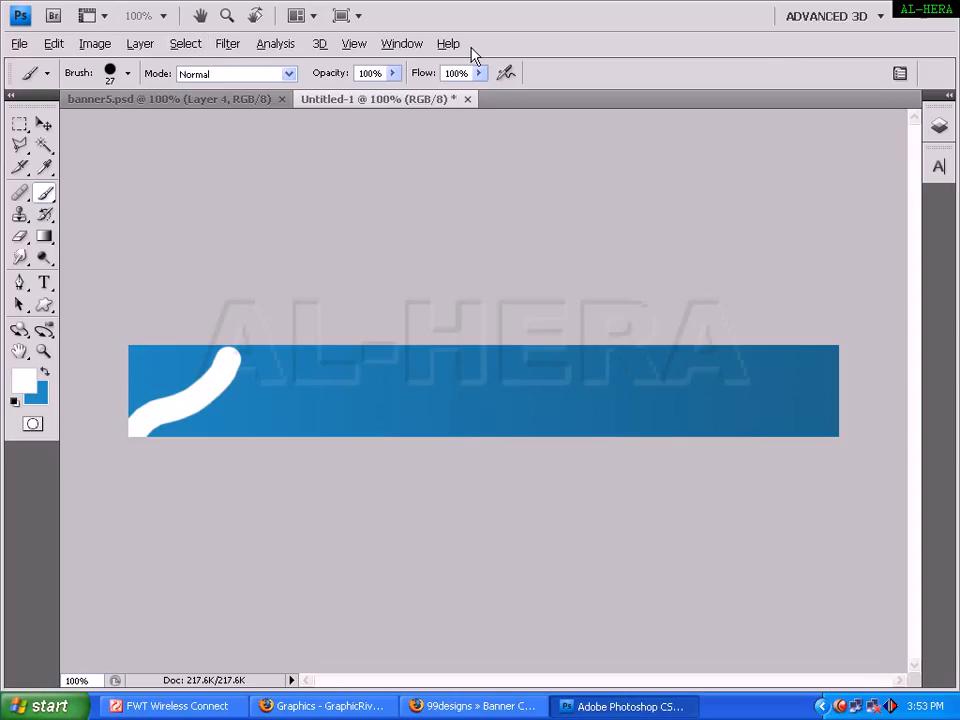
pyautogui.click(948, 89)
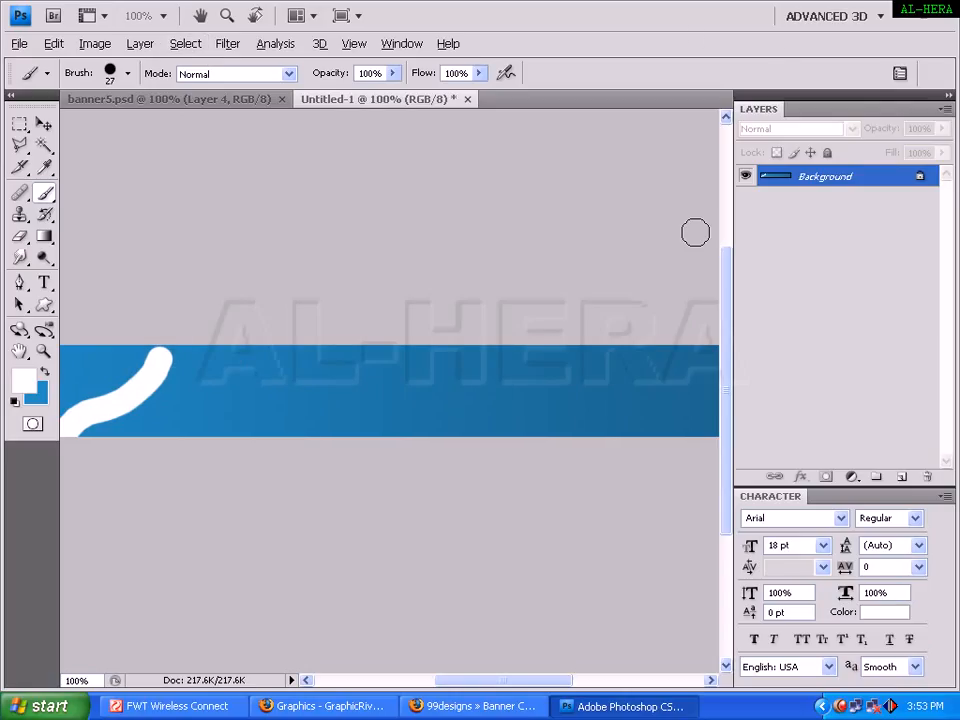
pyautogui.hotkey('ctrl', 'z')
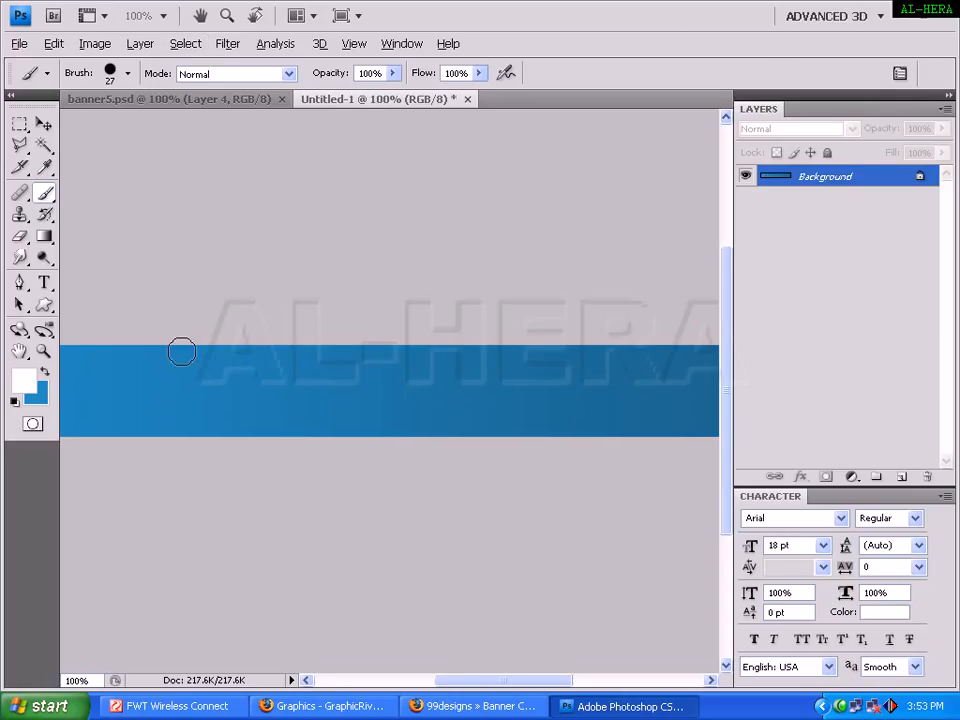
# - Add a new layer and paint a white diagonal stroke on it from the banner's lower-left corner up to the top edge
pyautogui.click(901, 477)
pyautogui.moveTo(66, 426)
pyautogui.mouseDown()
pyautogui.moveTo(167, 349)
pyautogui.moveTo(197, 343)
pyautogui.mouseUp()
pyautogui.press('Tab')
pyautogui.press('Tab')
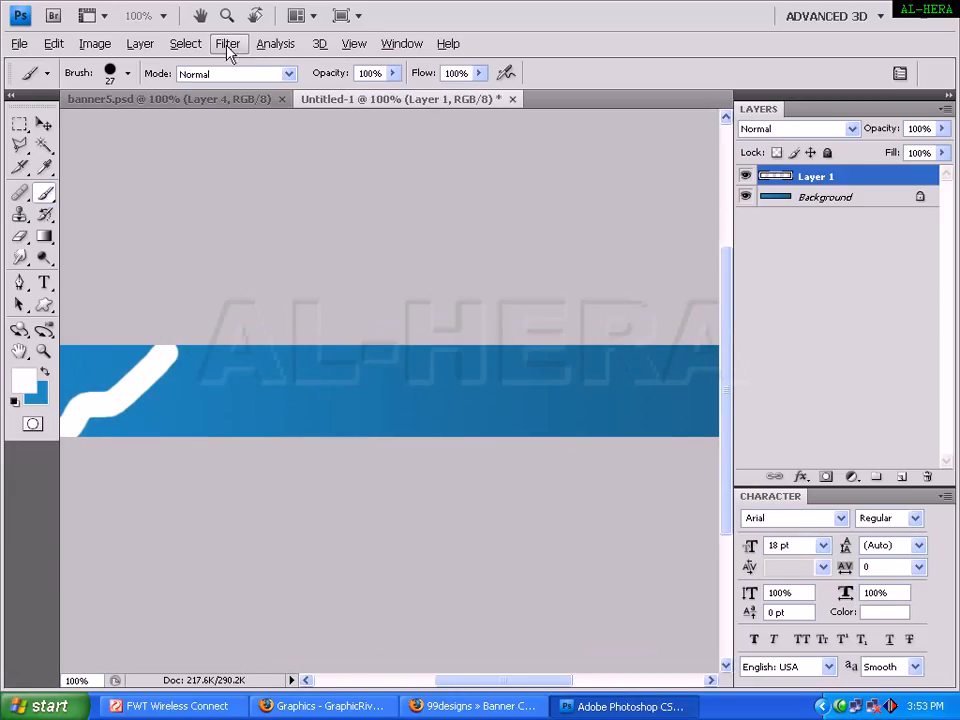
# - Start a Motion Blur on Layer 1's white stroke with an angle of -38° and a distance of 155 pixels
pyautogui.click(229, 50)
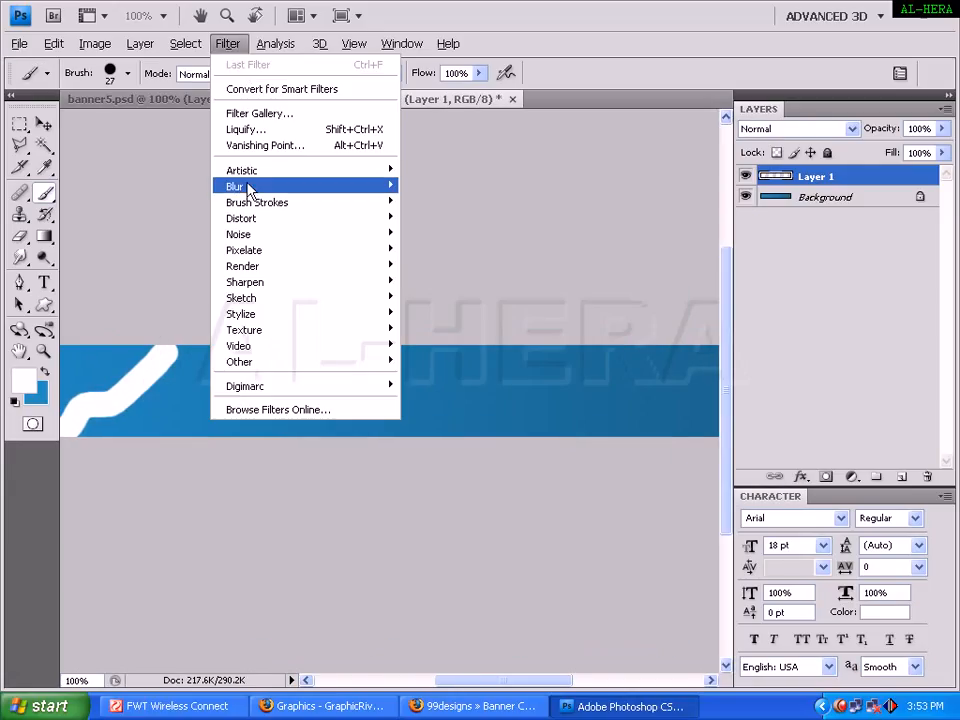
pyautogui.moveTo(244, 187)
pyautogui.click(494, 282)
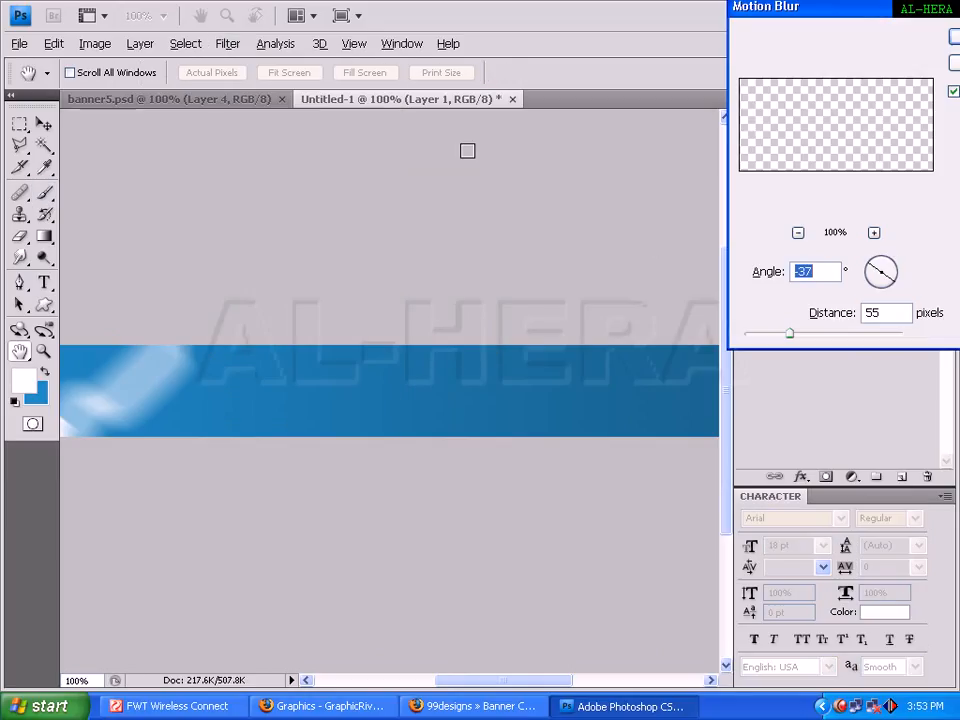
pyautogui.moveTo(877, 284)
pyautogui.mouseDown()
pyautogui.moveTo(889, 272)
pyautogui.moveTo(895, 289)
pyautogui.mouseUp()
pyautogui.click(818, 333)
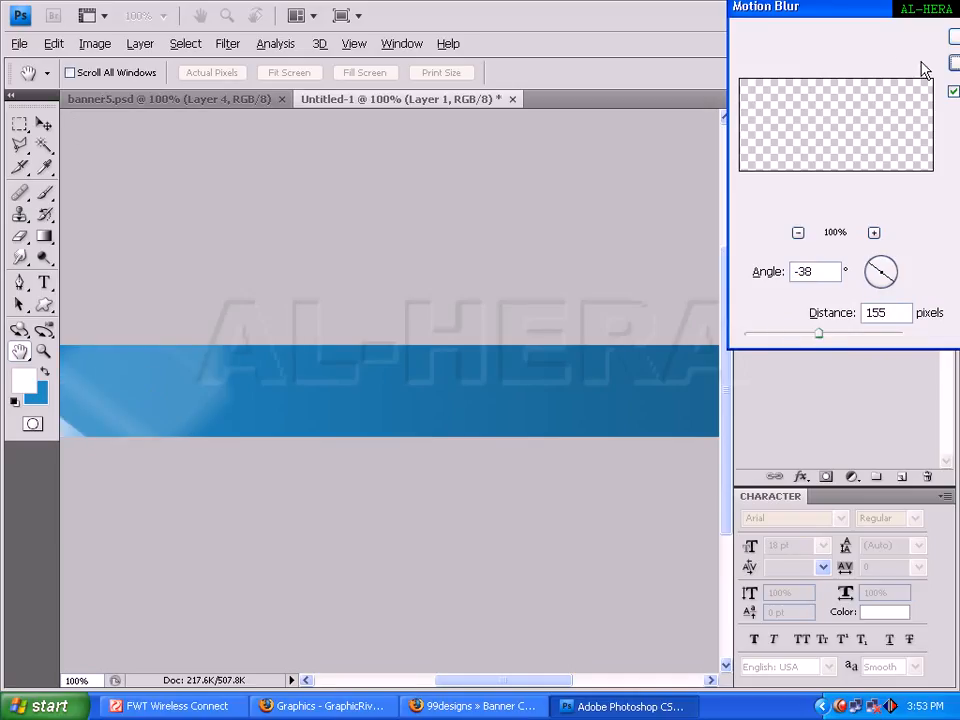
# - Try several motion blur directions and set the angle to 43° so the blur follows the diagonal stroke
pyautogui.click(876, 268)
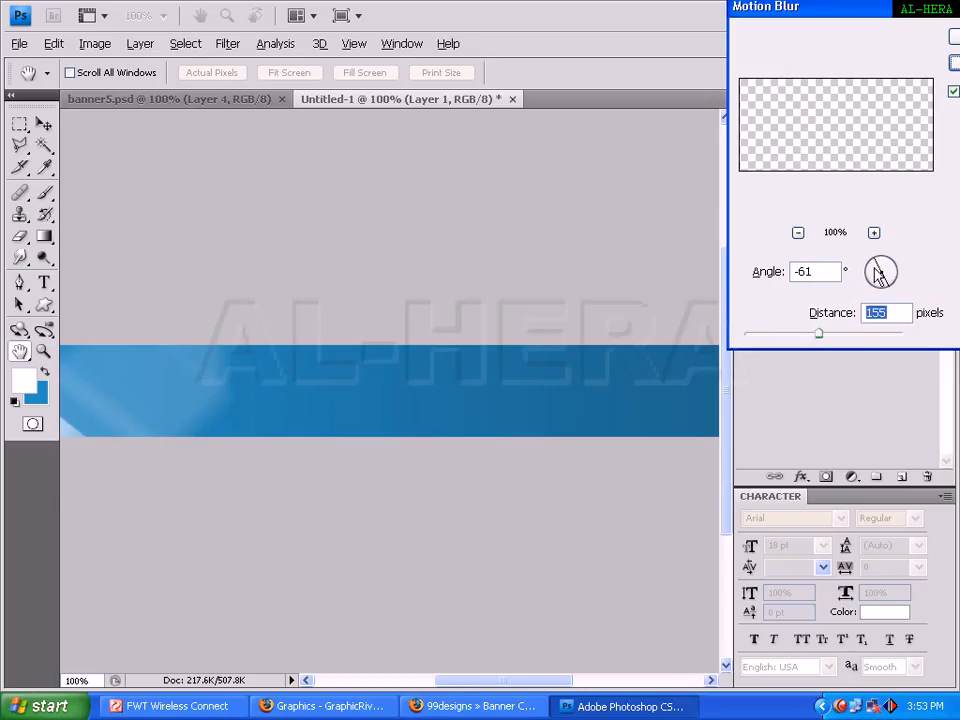
pyautogui.click(880, 268)
pyautogui.click(864, 278)
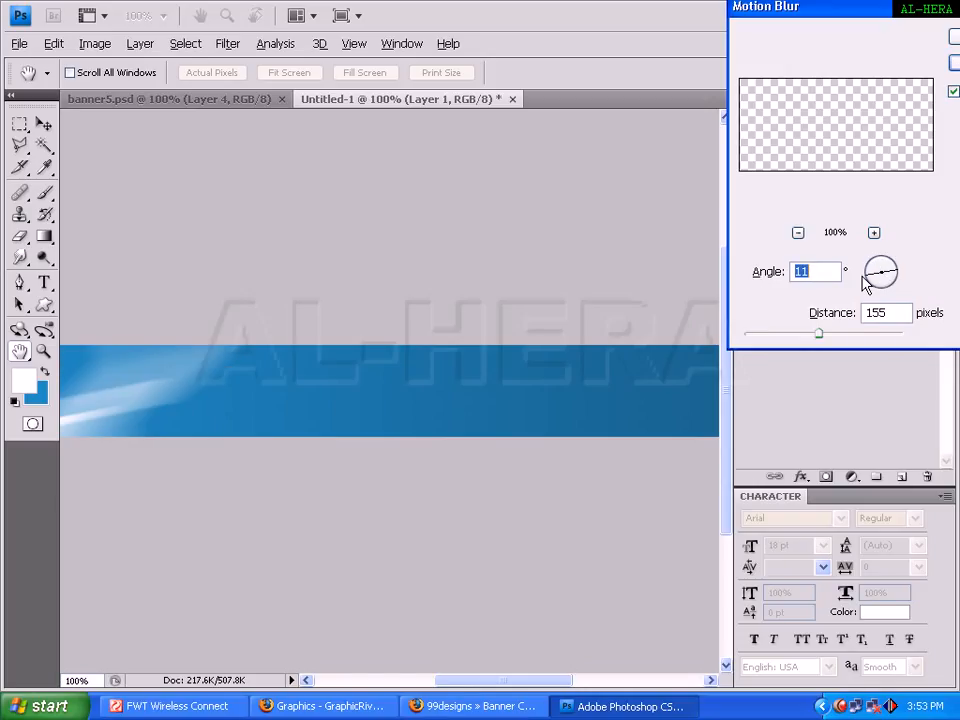
pyautogui.click(869, 291)
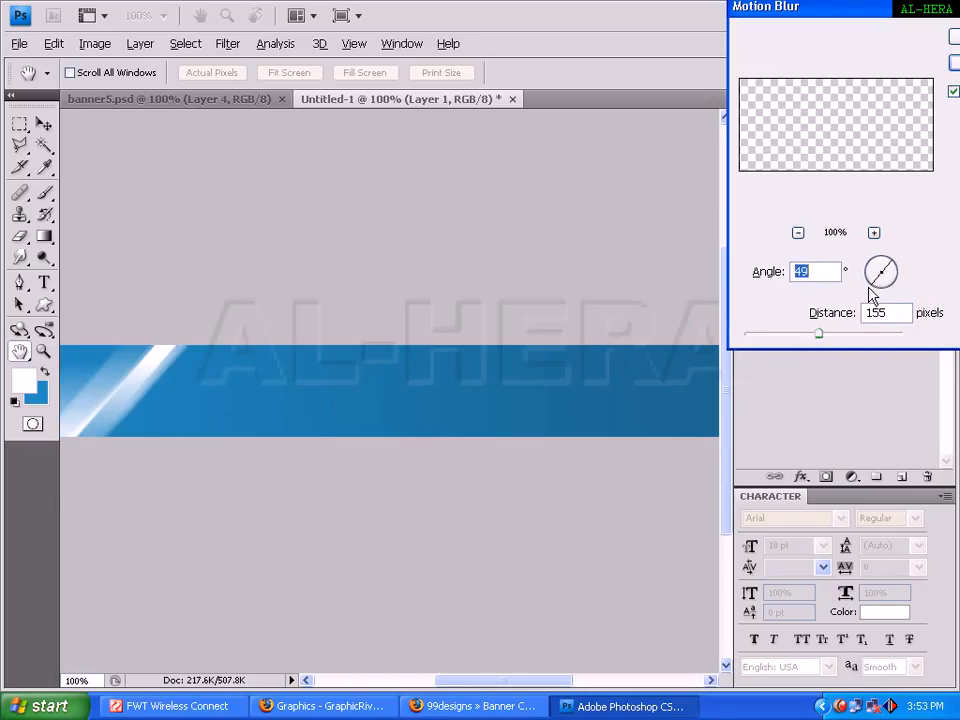
pyautogui.click(879, 252)
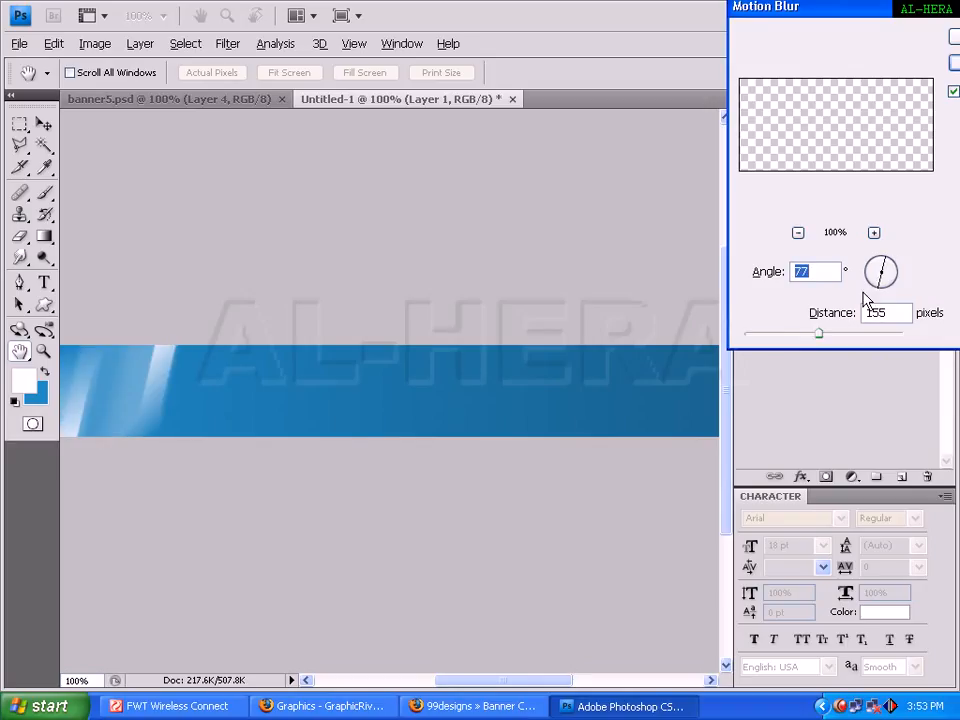
pyautogui.click(874, 293)
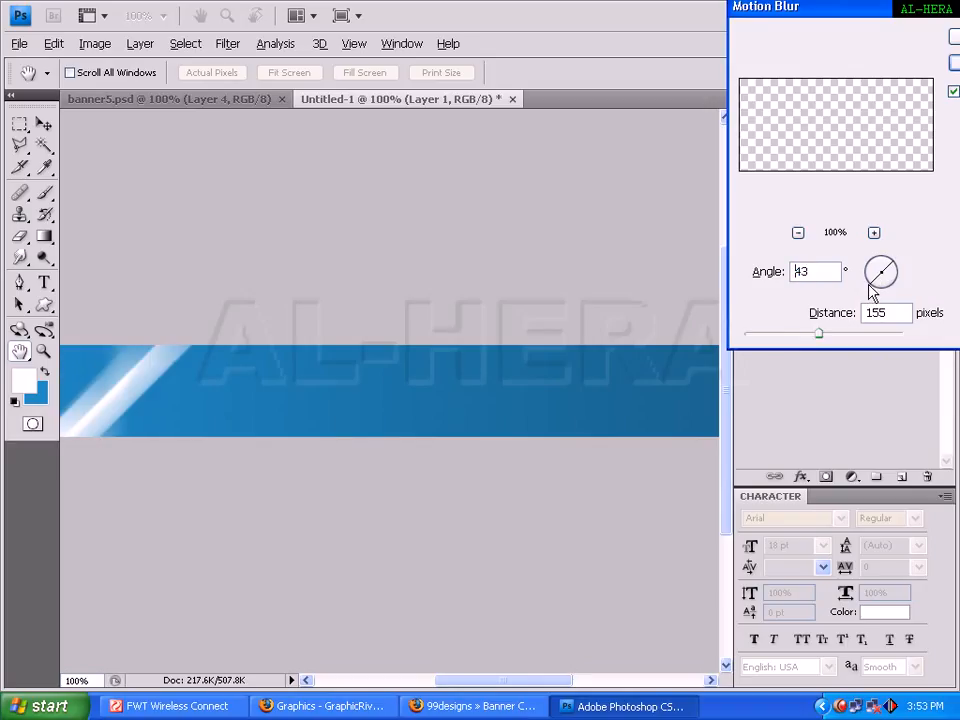
# - Increase the motion blur distance to 732 pixels and apply the filter to Layer 1
pyautogui.moveTo(829, 335)
pyautogui.mouseDown()
pyautogui.moveTo(857, 340)
pyautogui.moveTo(776, 336)
pyautogui.moveTo(883, 340)
pyautogui.mouseUp()
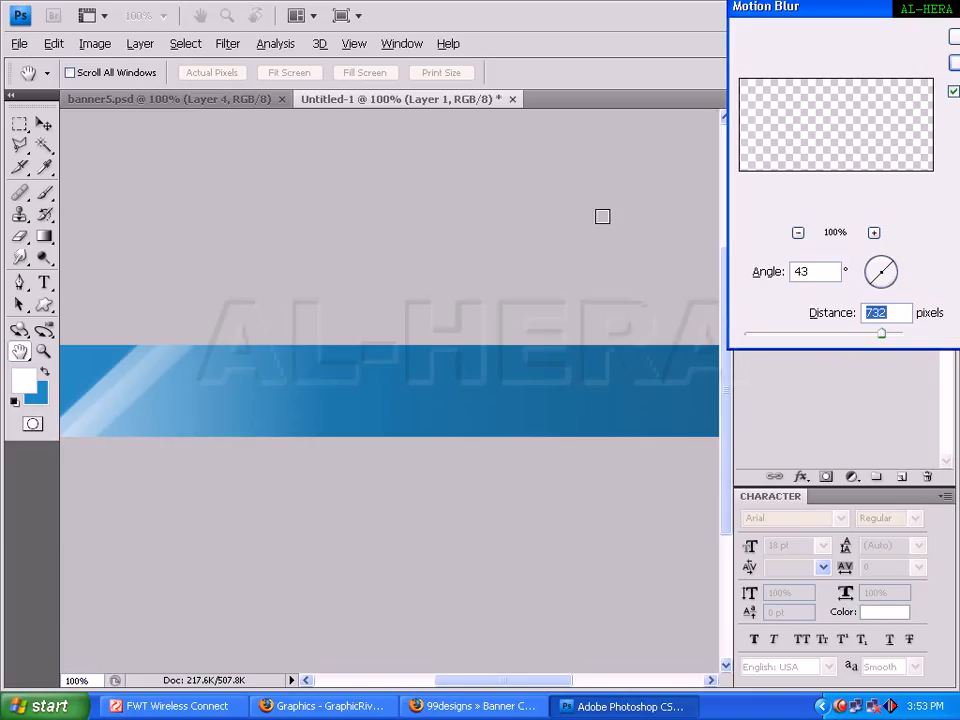
pyautogui.moveTo(913, 25); pyautogui.dragTo(764, 25)
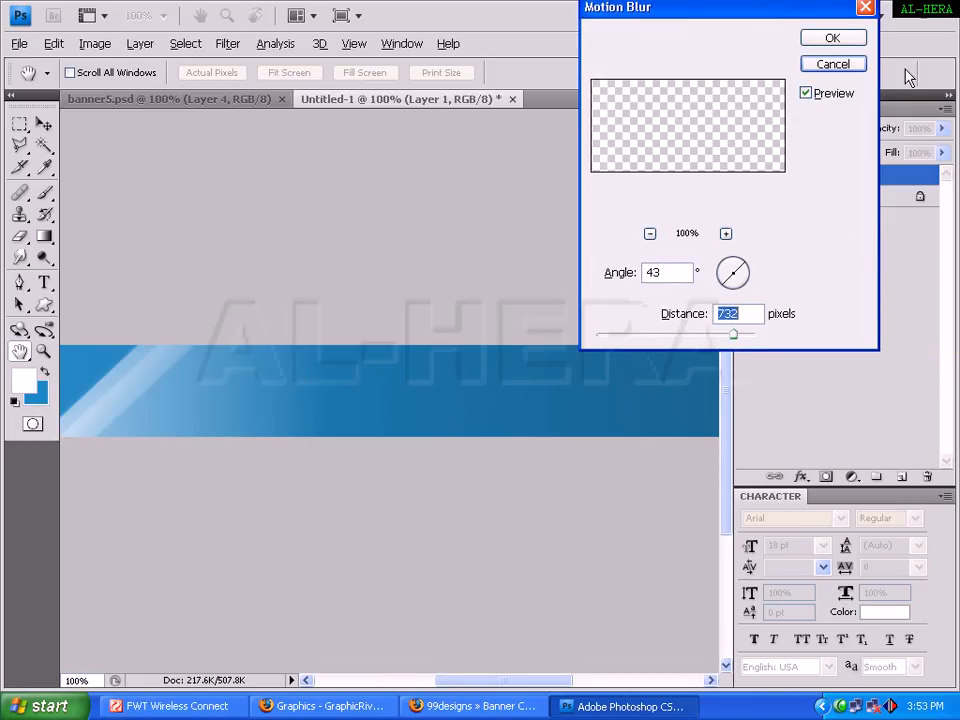
pyautogui.click(850, 40)
# - Compare Layer 1's highlight with and without its last change while the panels are hidden, keep the wider, softer version and reactivate the Brush tool
pyautogui.press('Tab')
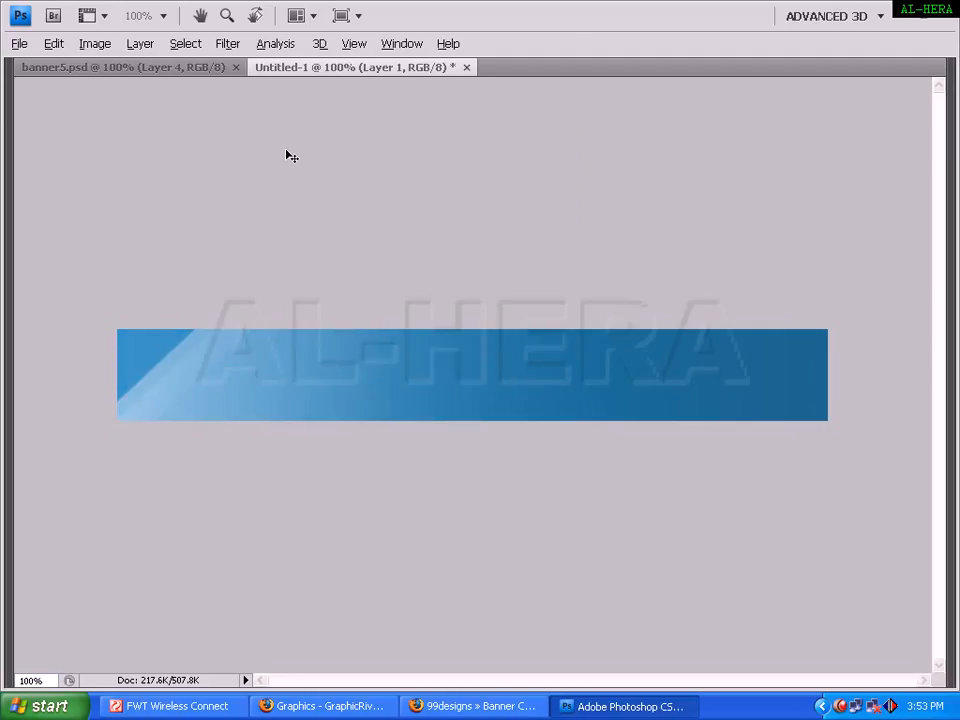
pyautogui.press('v')
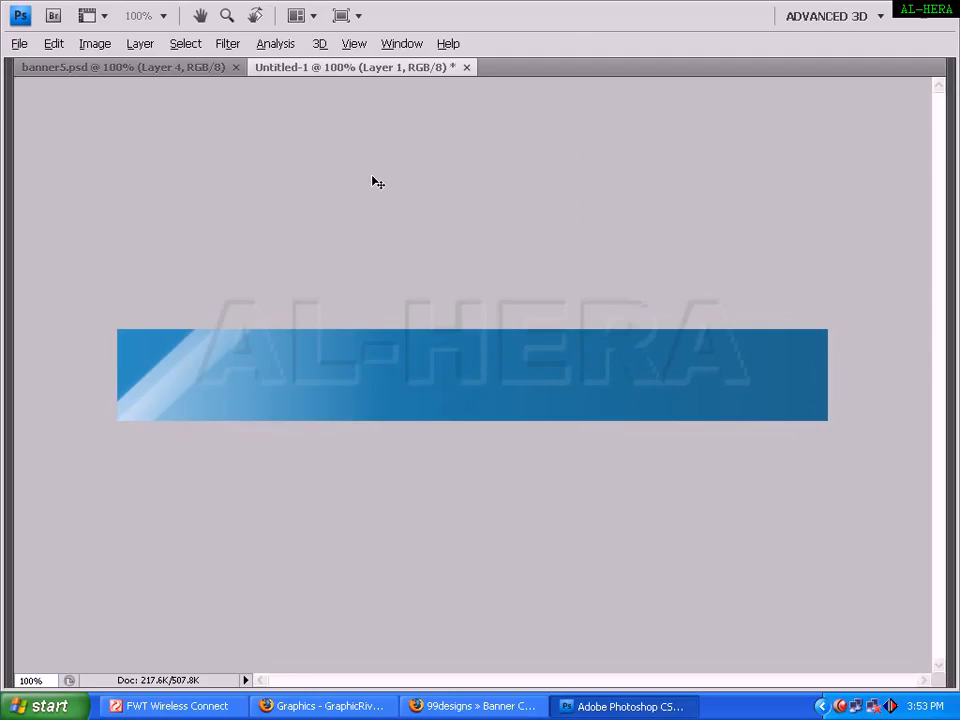
pyautogui.hotkey('ctrl', 'z')
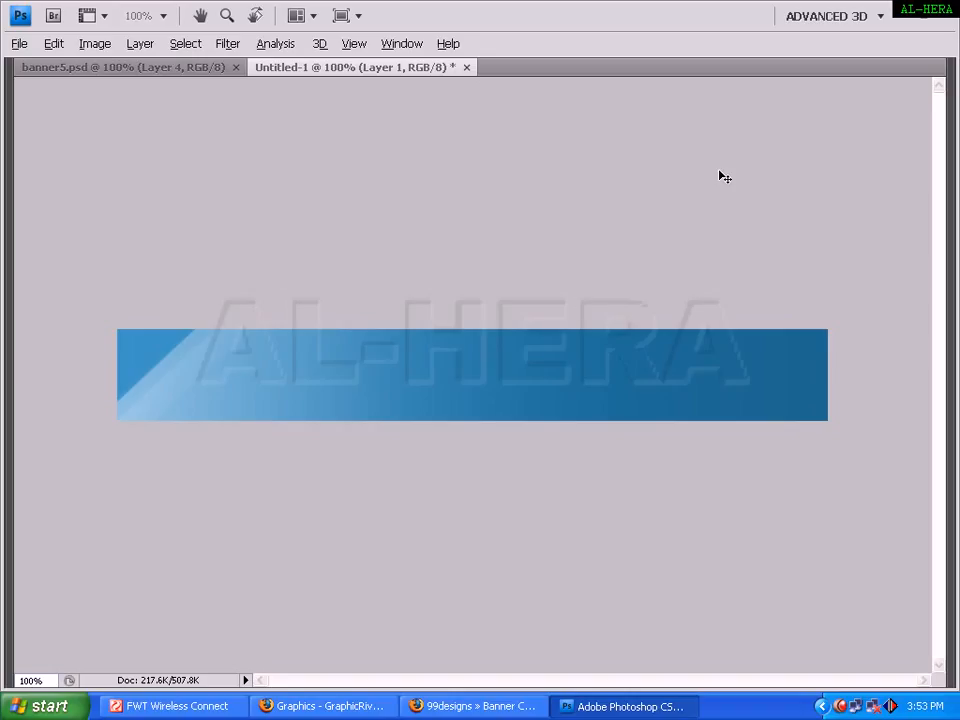
pyautogui.hotkey('ctrl', 'z')
pyautogui.hotkey('ctrl', 'z')
pyautogui.press('b')
pyautogui.press('Tab')
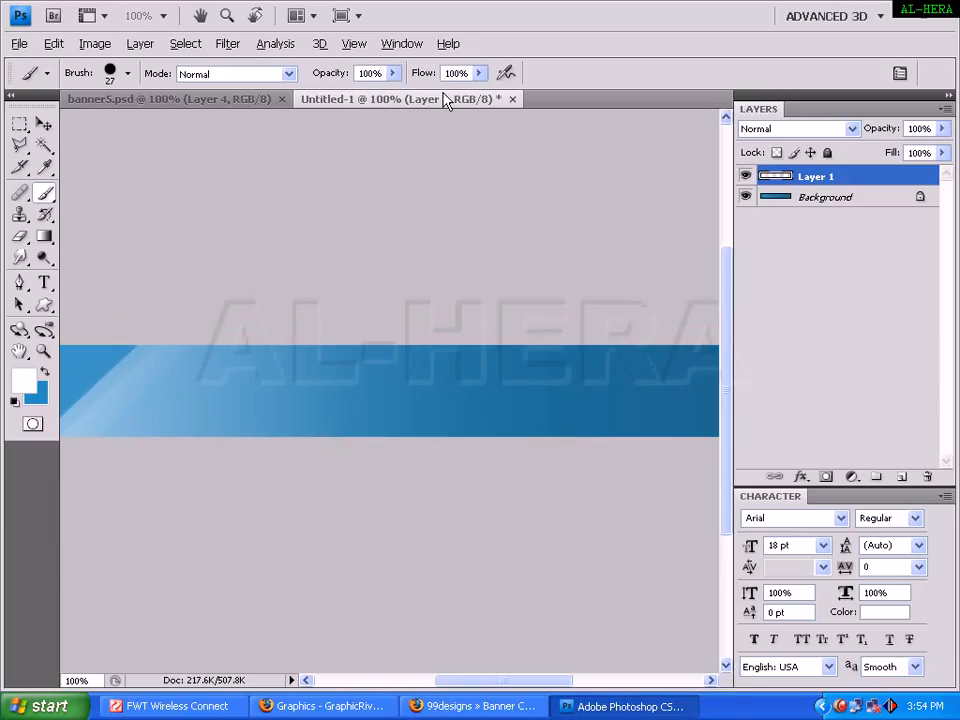
# - Compare the new banner's highlight with the finished design in banner5.psd
pyautogui.click(212, 108)
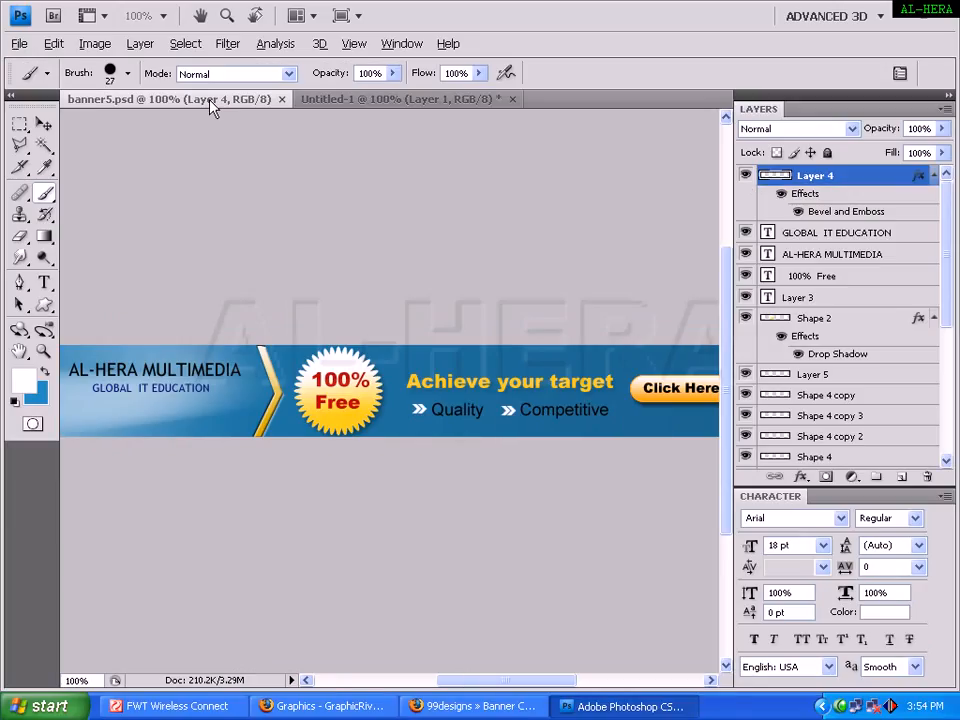
pyautogui.click(352, 104)
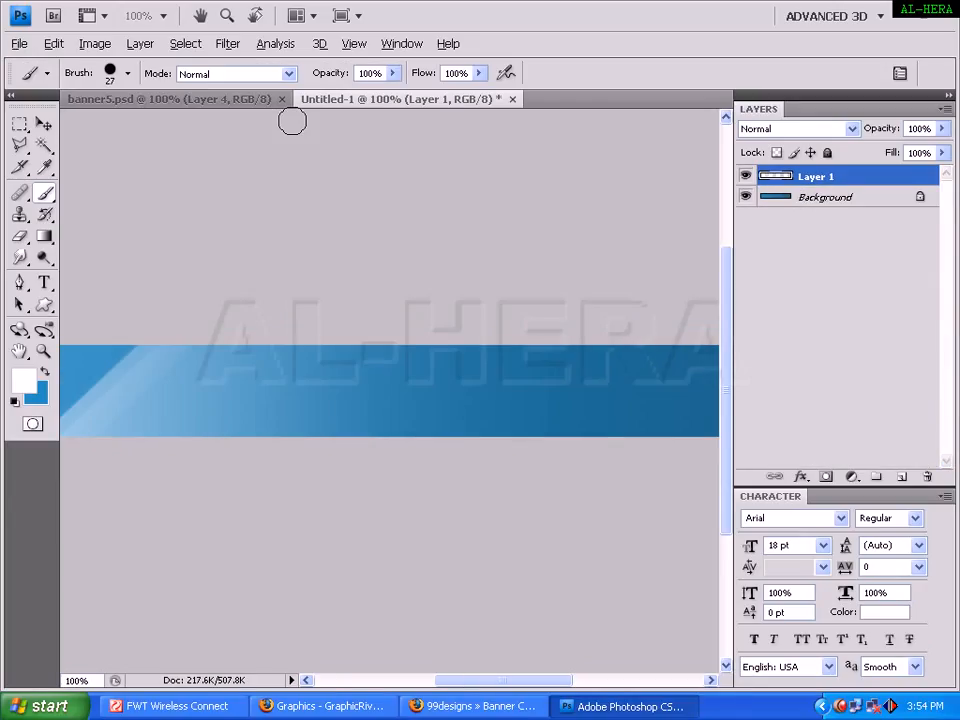
pyautogui.click(218, 101)
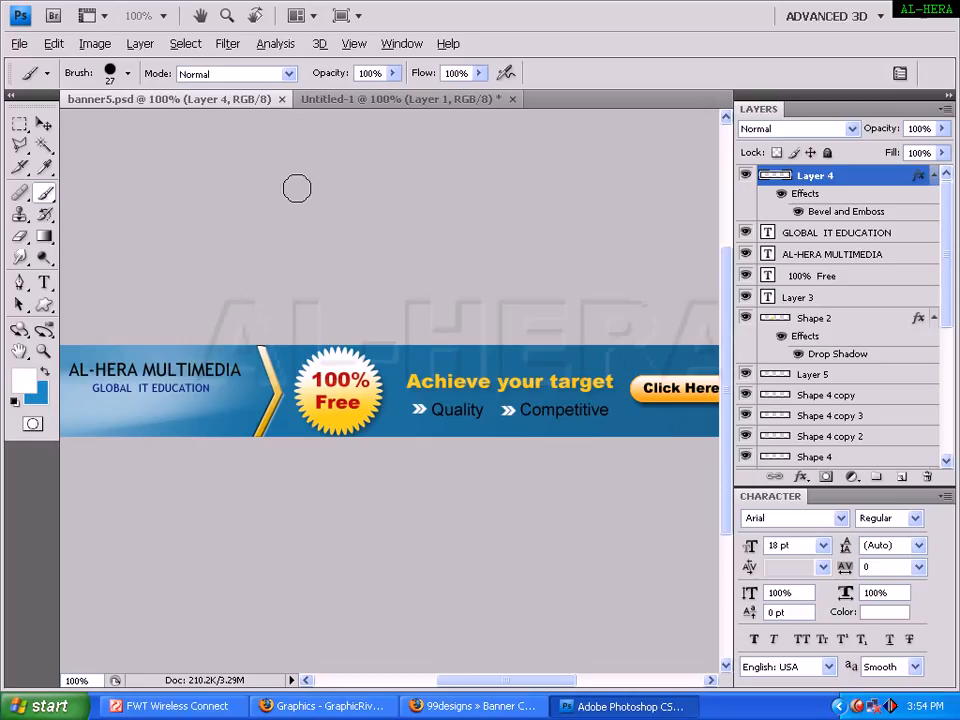
pyautogui.click(335, 99)
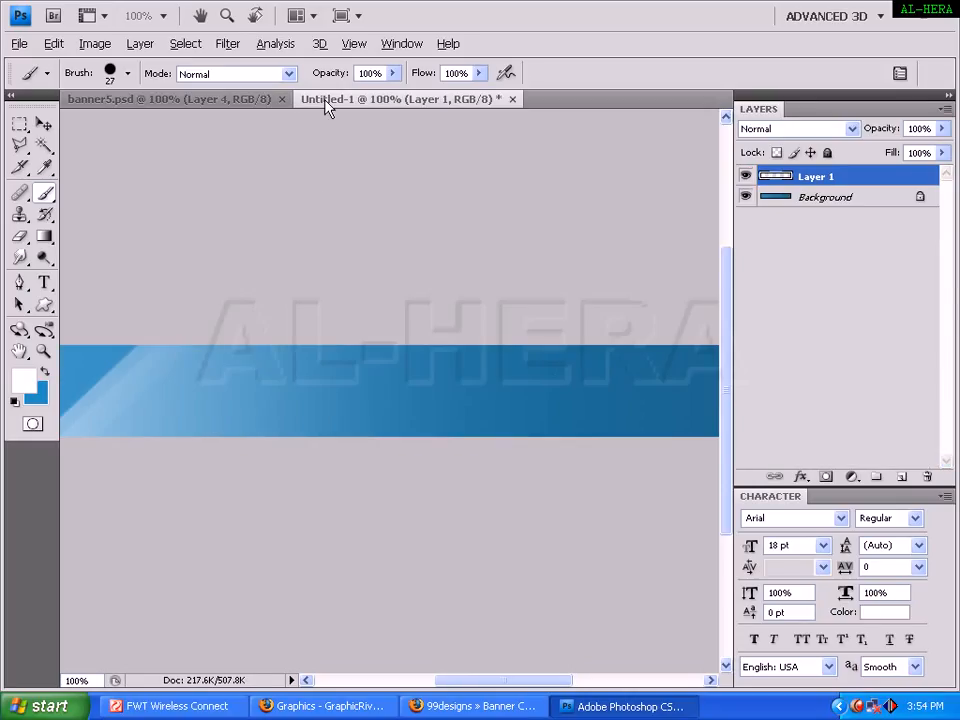
pyautogui.click(254, 102)
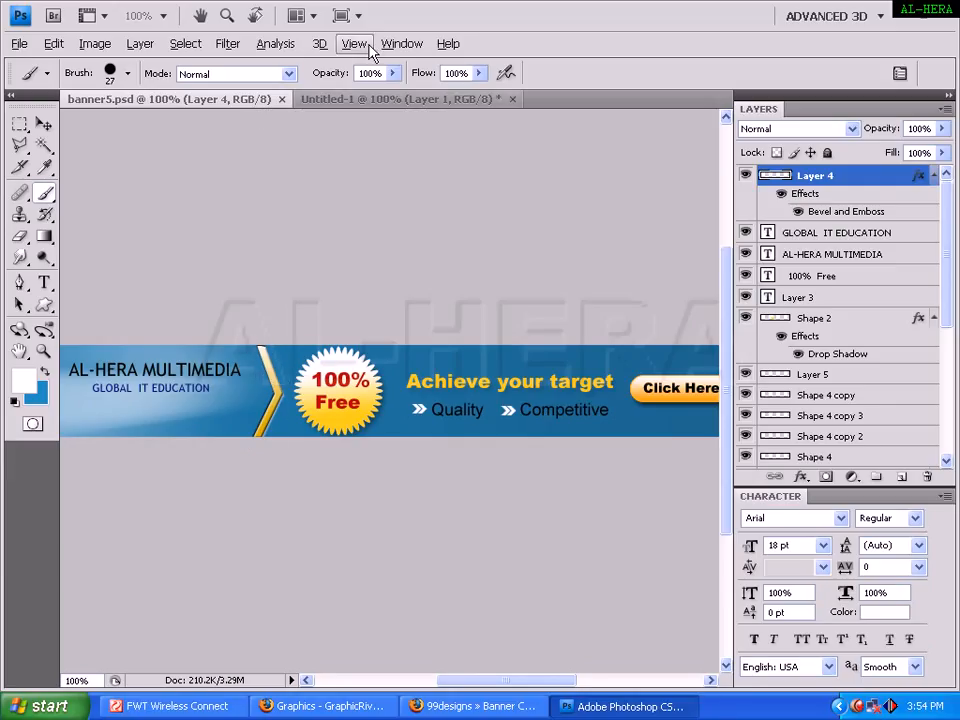
pyautogui.click(338, 99)
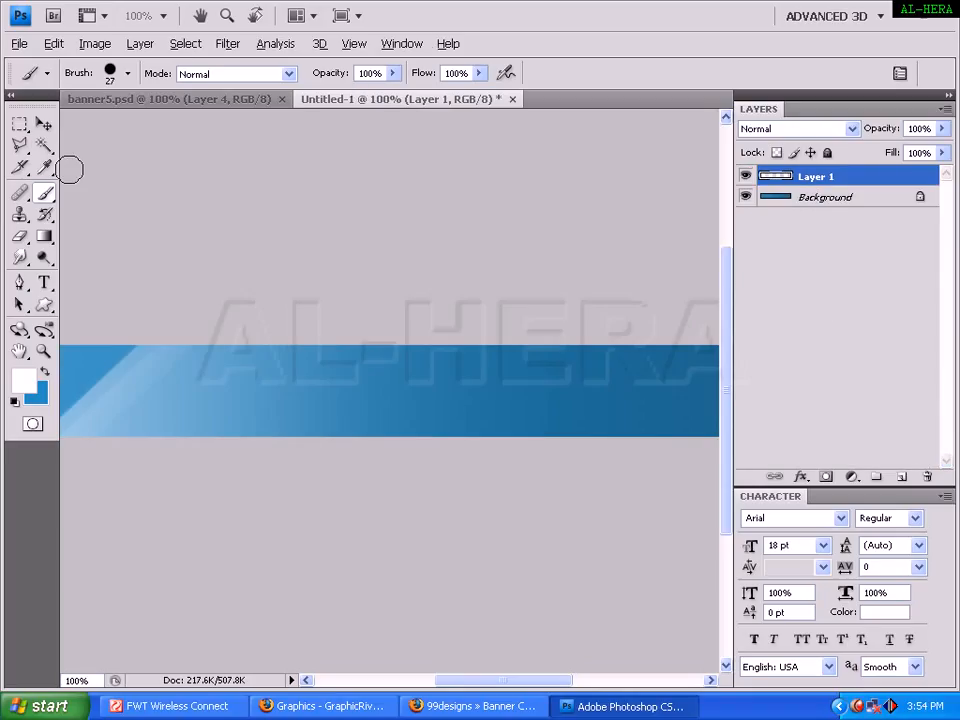
# - Activate the Polygonal Lasso, show the rulers and place a horizontal guide at the banner's mid-height
pyautogui.click(19, 145)
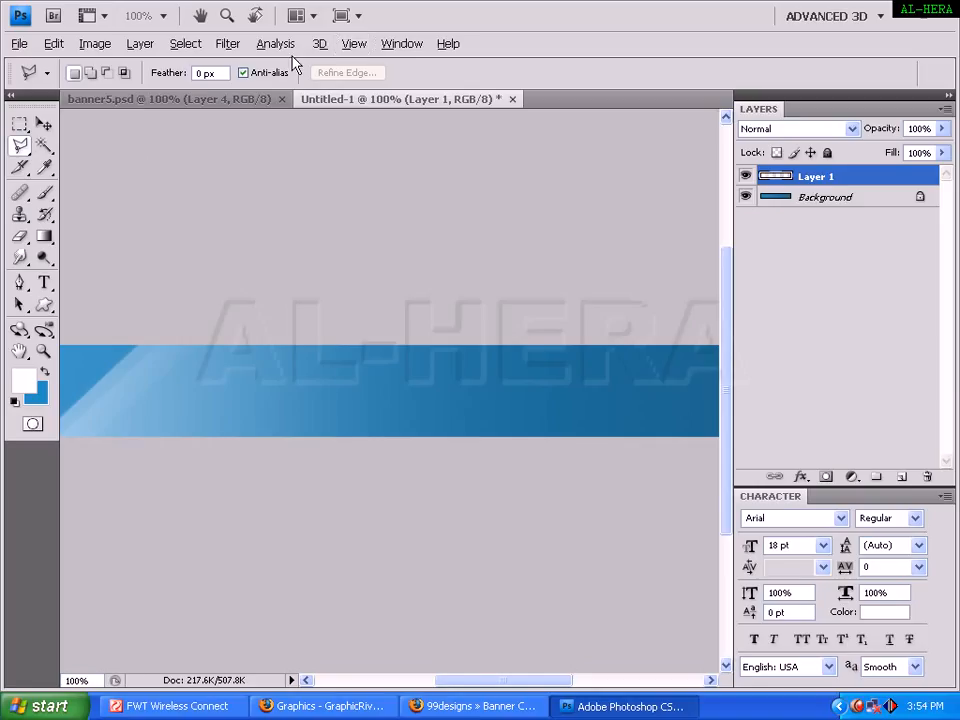
pyautogui.click(353, 43)
pyautogui.click(392, 320)
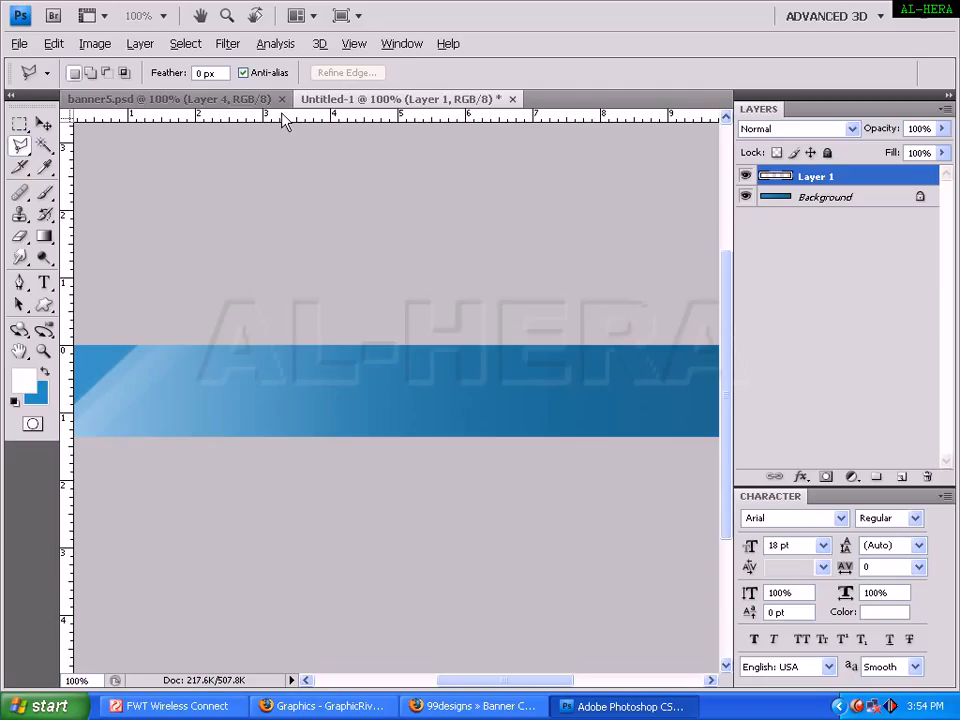
pyautogui.moveTo(283, 121); pyautogui.dragTo(295, 274)
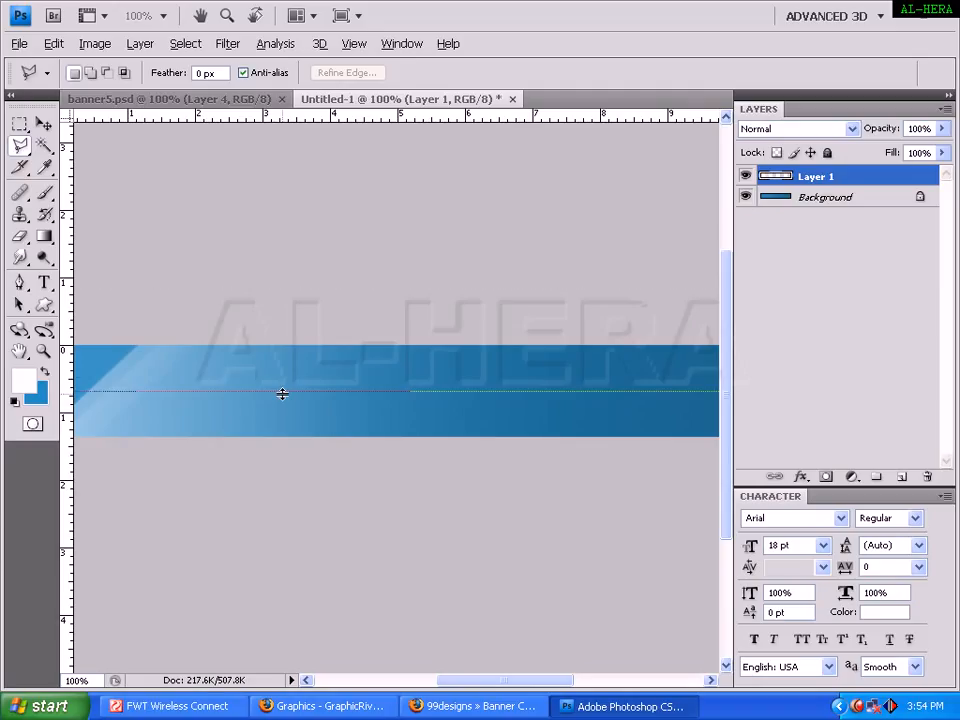
pyautogui.moveTo(282, 394); pyautogui.dragTo(283, 393)
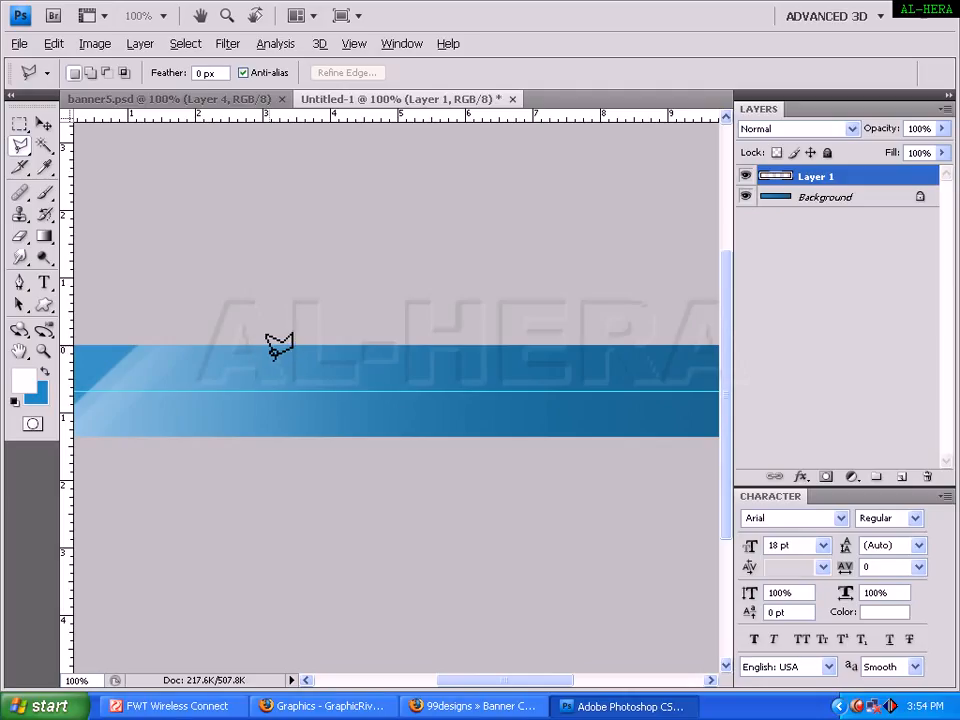
# - Select a thin right-pointing chevron spanning the banner's full height, with its tip on the guide, and add a new layer for it
pyautogui.click(268, 346)
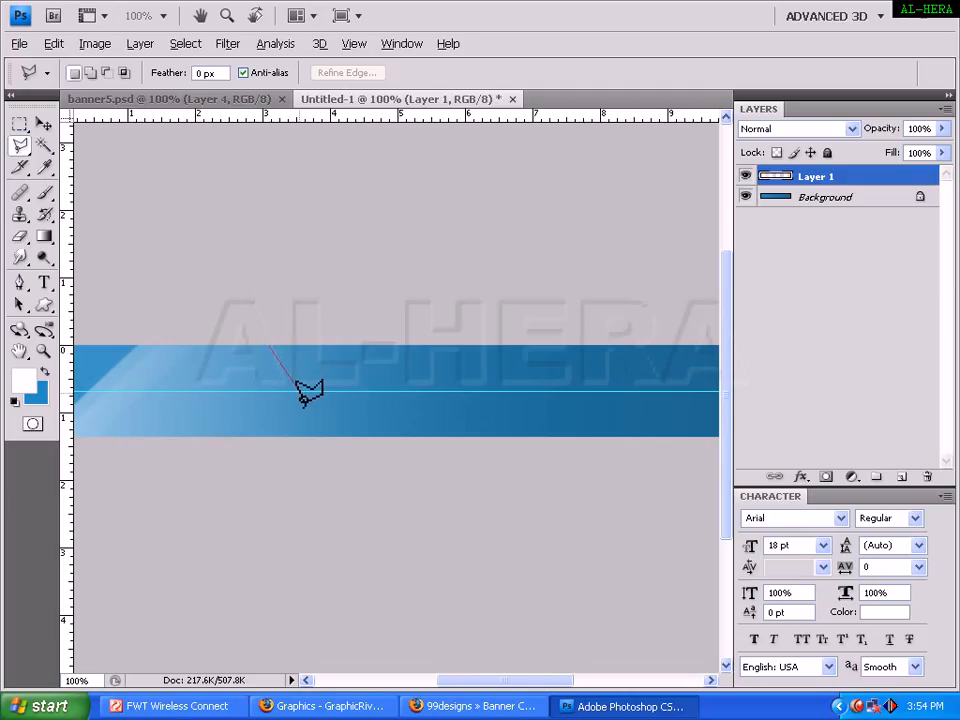
pyautogui.click(297, 389)
pyautogui.click(266, 343)
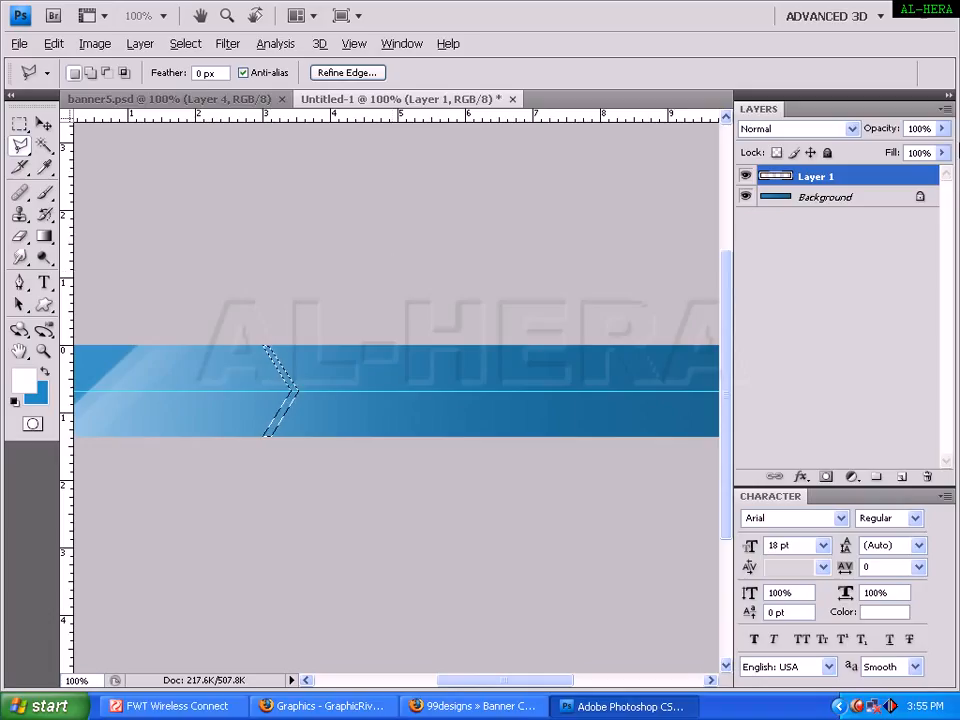
pyautogui.click(900, 477)
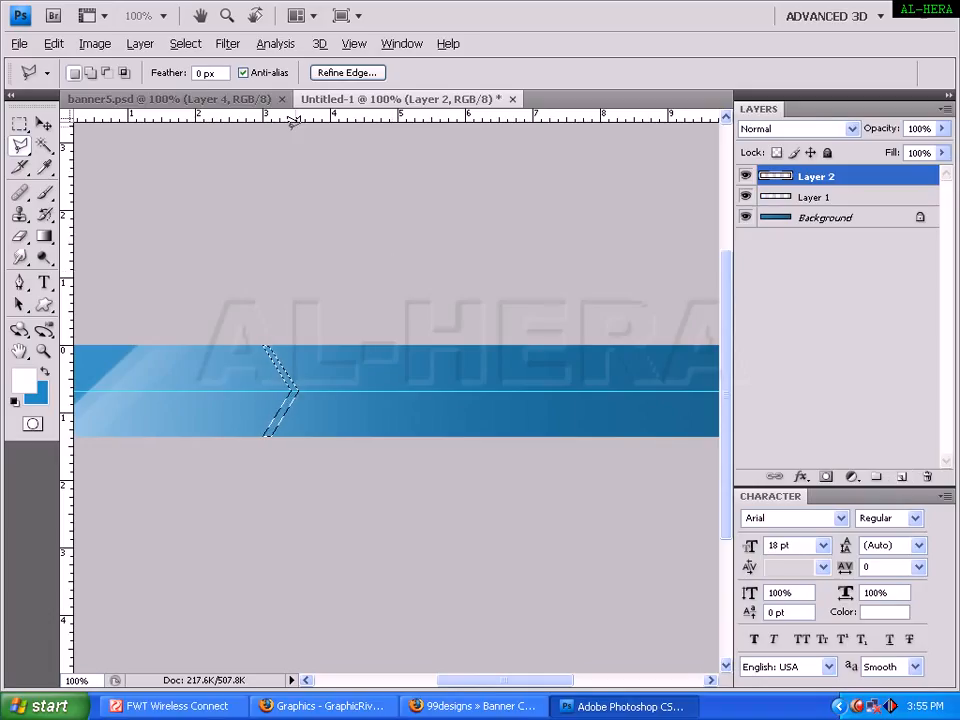
# - Check the chevron's color in banner5.psd and set the foreground color of the new document to a golden yellow
pyautogui.click(248, 103)
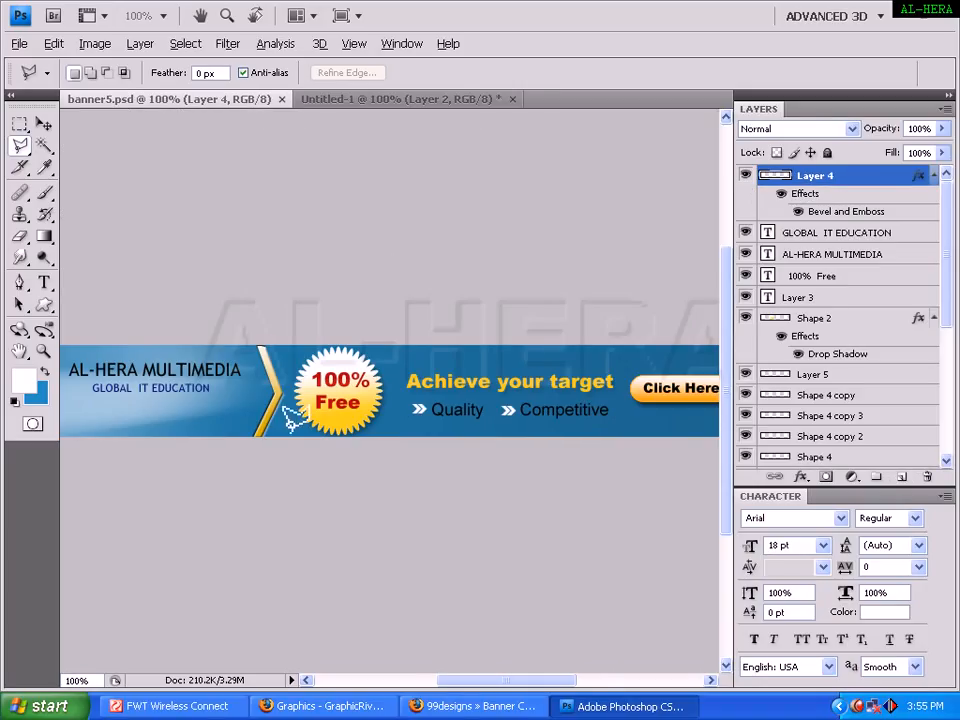
pyautogui.click(333, 100)
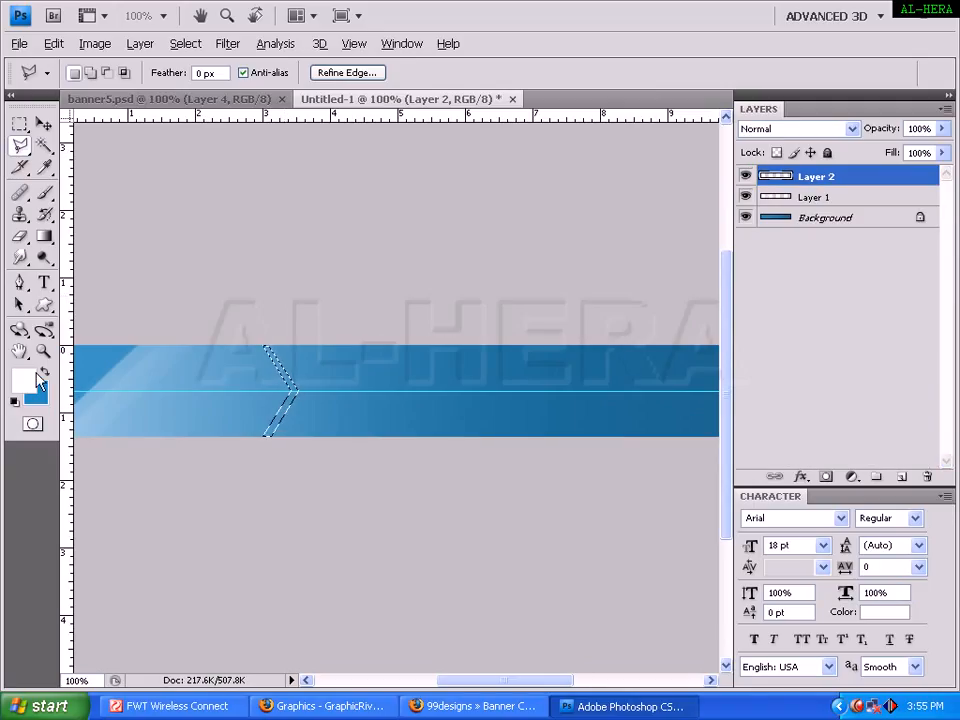
pyautogui.click(33, 385)
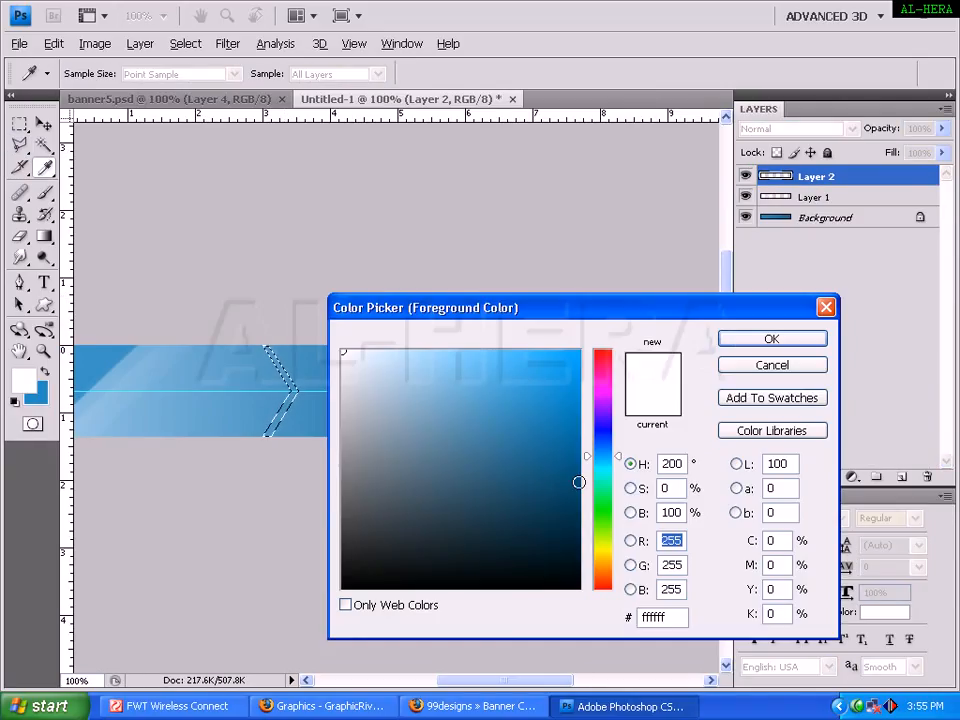
pyautogui.click(600, 553)
pyautogui.click(578, 374)
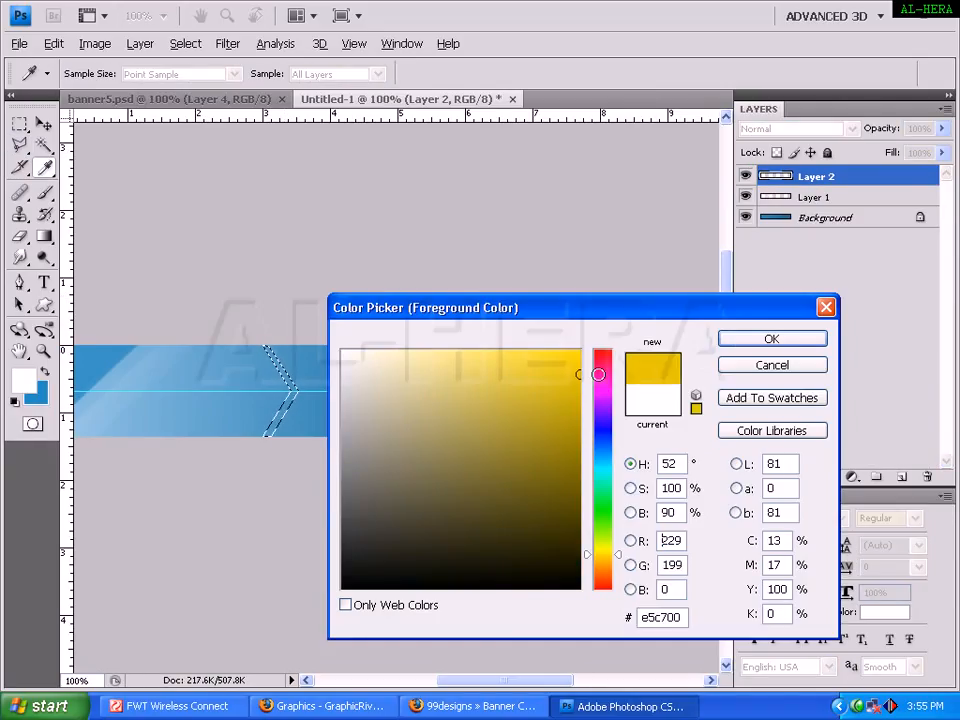
pyautogui.click(602, 558)
pyautogui.moveTo(568, 394); pyautogui.dragTo(607, 310)
pyautogui.click(748, 338)
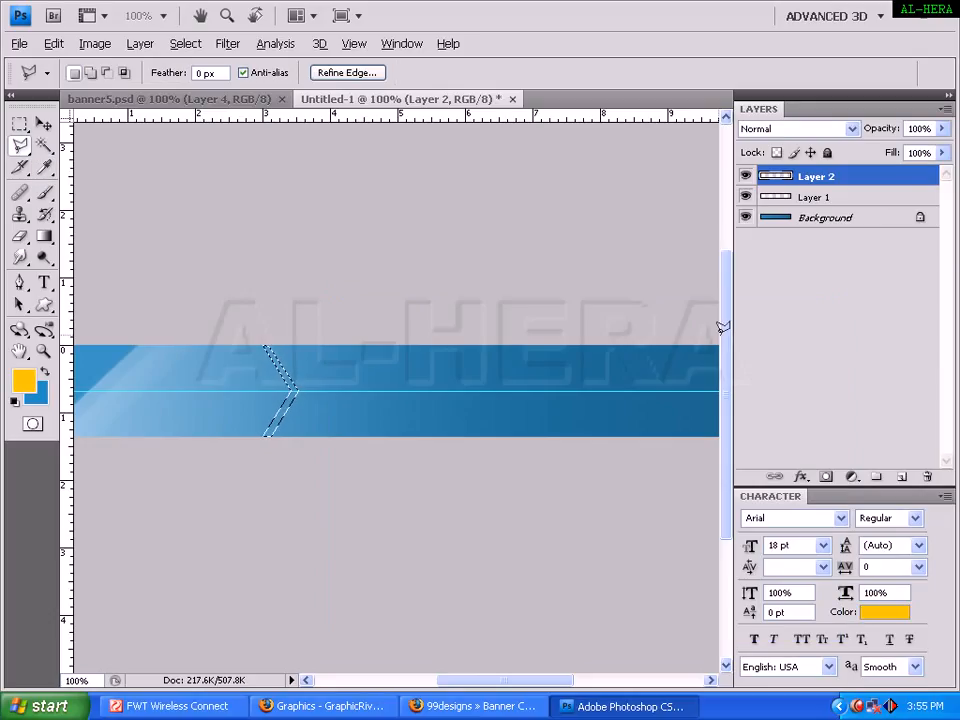
# - Set the background color to white and fill the chevron selection on Layer 2 with a linear golden-yellow-to-white gradient from top to bottom
pyautogui.click(38, 396)
pyautogui.moveTo(362, 368); pyautogui.dragTo(208, 278)
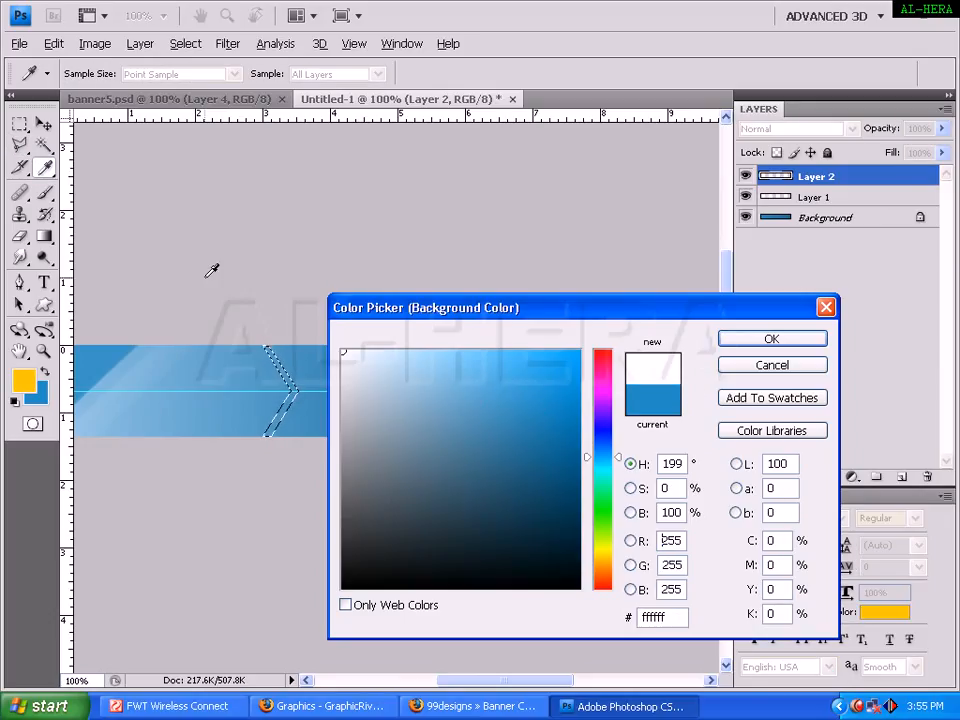
pyautogui.press('Return')
pyautogui.click(44, 236)
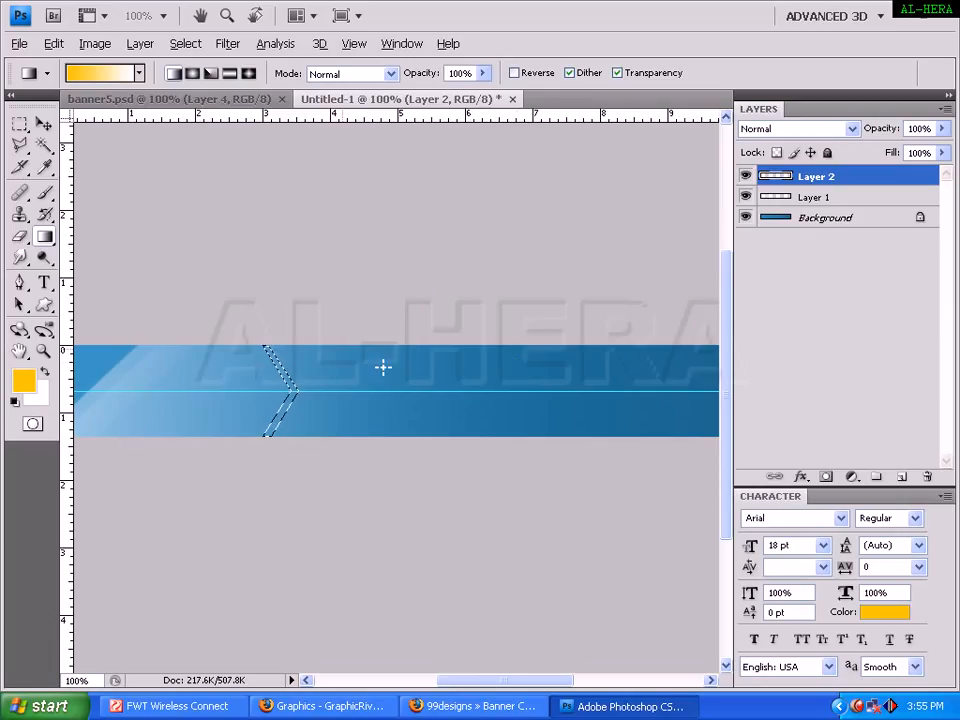
pyautogui.moveTo(264, 346); pyautogui.dragTo(282, 445)
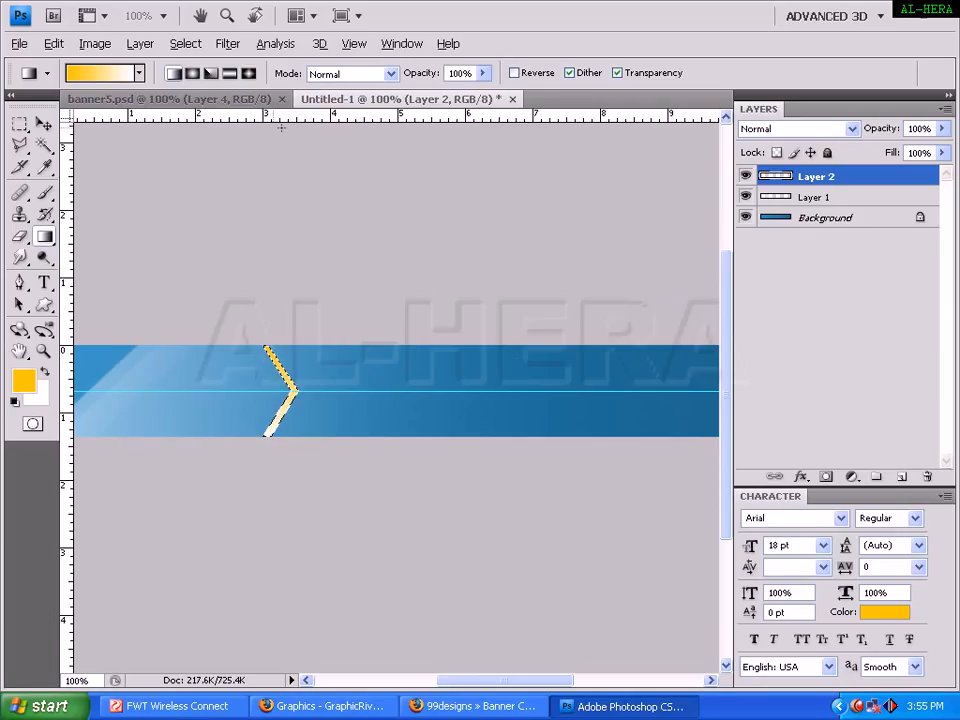
# - Check the chevron in banner5.psd, refill the chevron selection with a linear gradient from white at its top to golden yellow at its bottom, and deselect
pyautogui.click(233, 100)
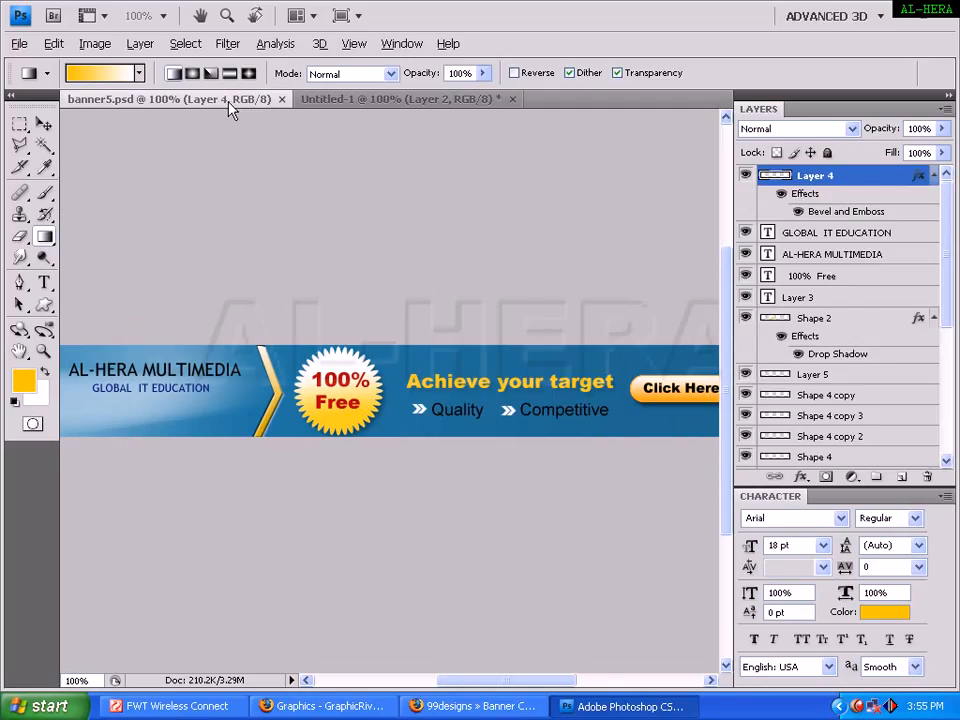
pyautogui.click(358, 100)
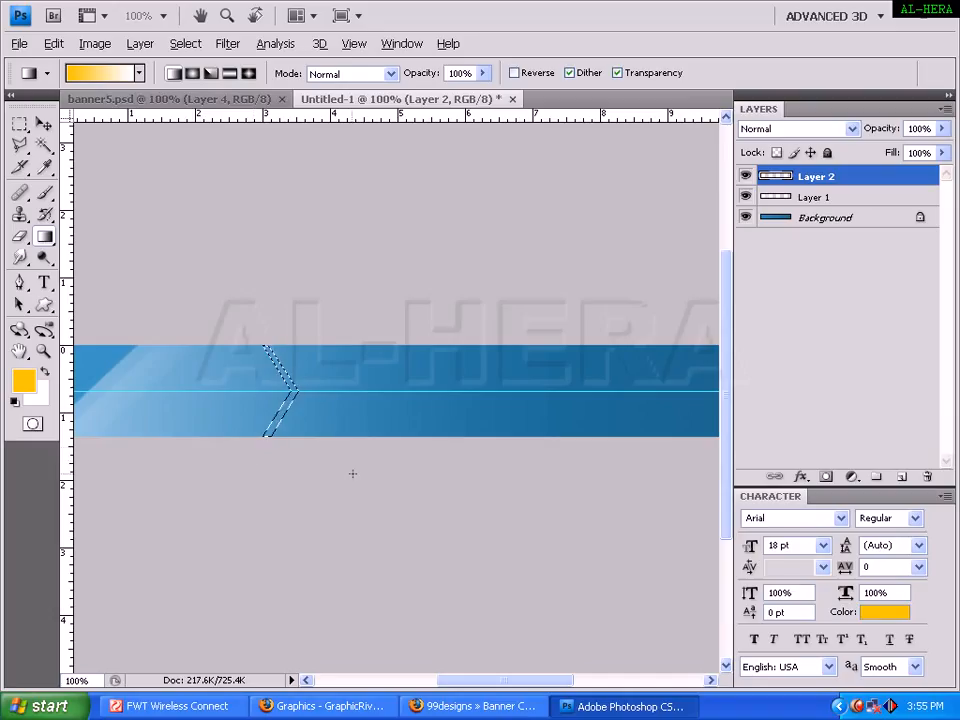
pyautogui.moveTo(287, 321); pyautogui.dragTo(283, 437)
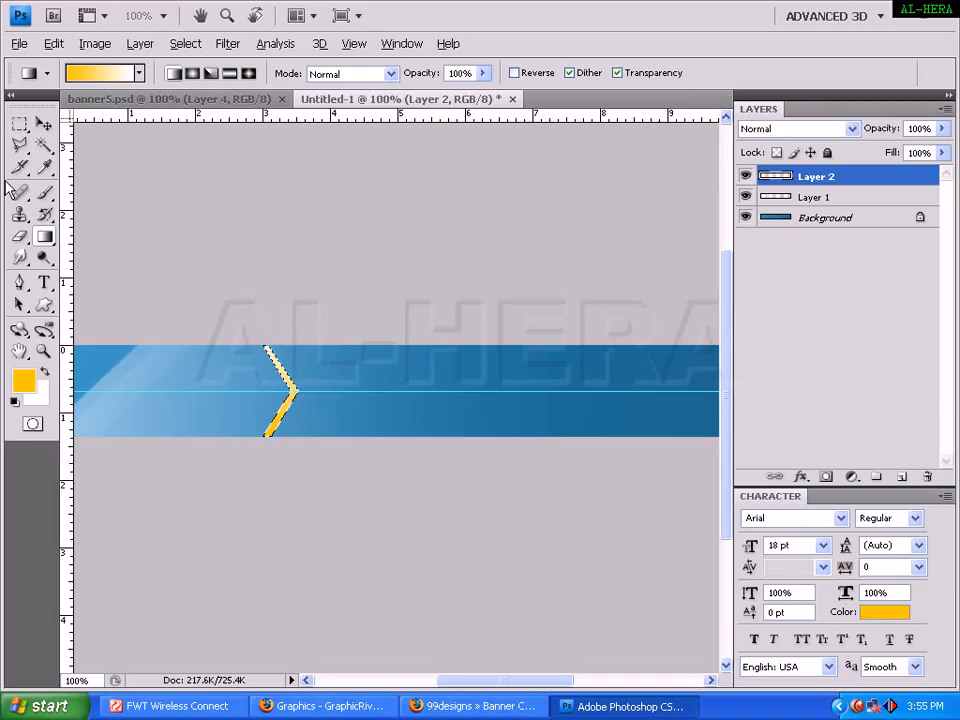
pyautogui.click(19, 123)
pyautogui.click(357, 367)
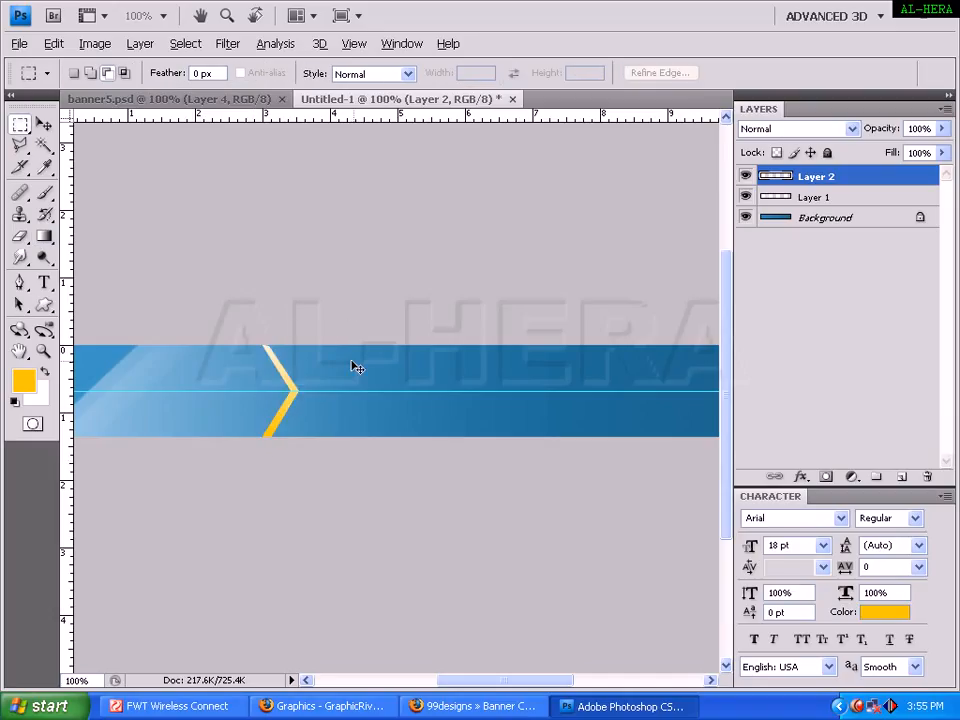
# - Activate the Move tool, hide the panels and nudge the chevron slightly to the left in five small steps
pyautogui.press('Tab')
pyautogui.press('Tab')
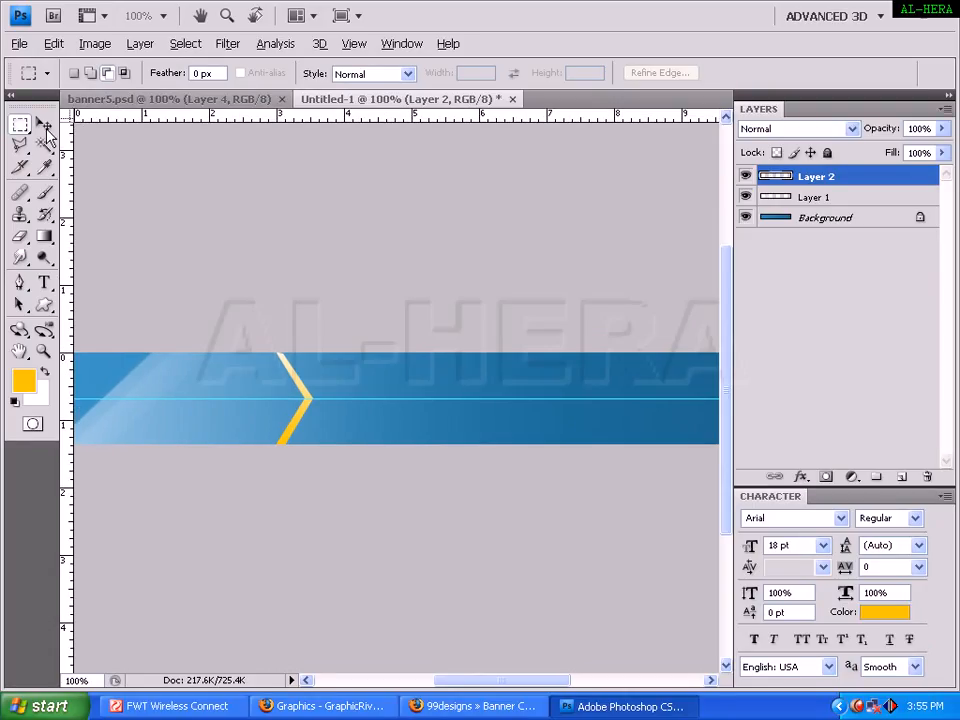
pyautogui.click(44, 124)
pyautogui.press('Tab')
pyautogui.press('Left')
pyautogui.press('Left')
pyautogui.press('Left')
pyautogui.press('Left')
pyautogui.press('Left')
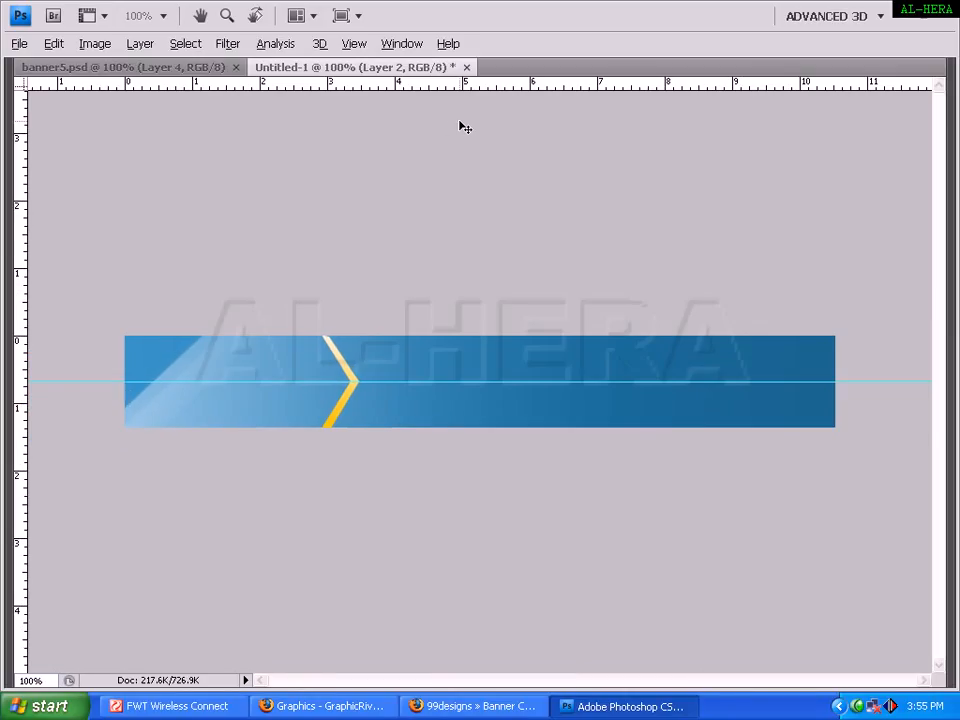
# - Apply a Bevel and Emboss layer style to the chevron using the Pillow Emboss style
pyautogui.click(140, 44)
pyautogui.moveTo(184, 143)
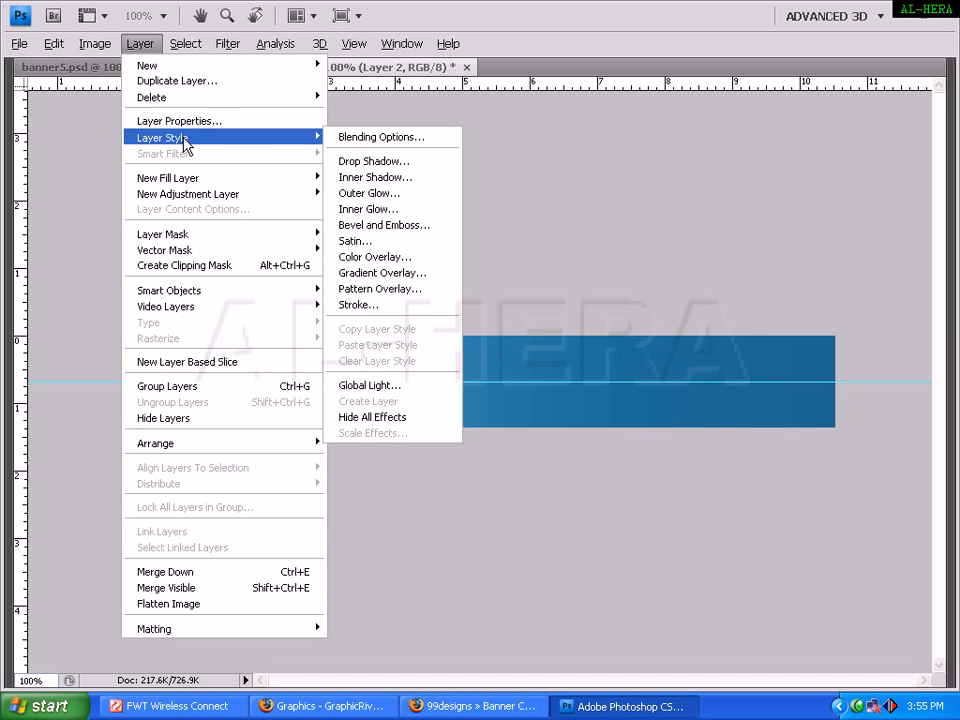
pyautogui.click(428, 226)
pyautogui.moveTo(353, 242); pyautogui.dragTo(765, 178)
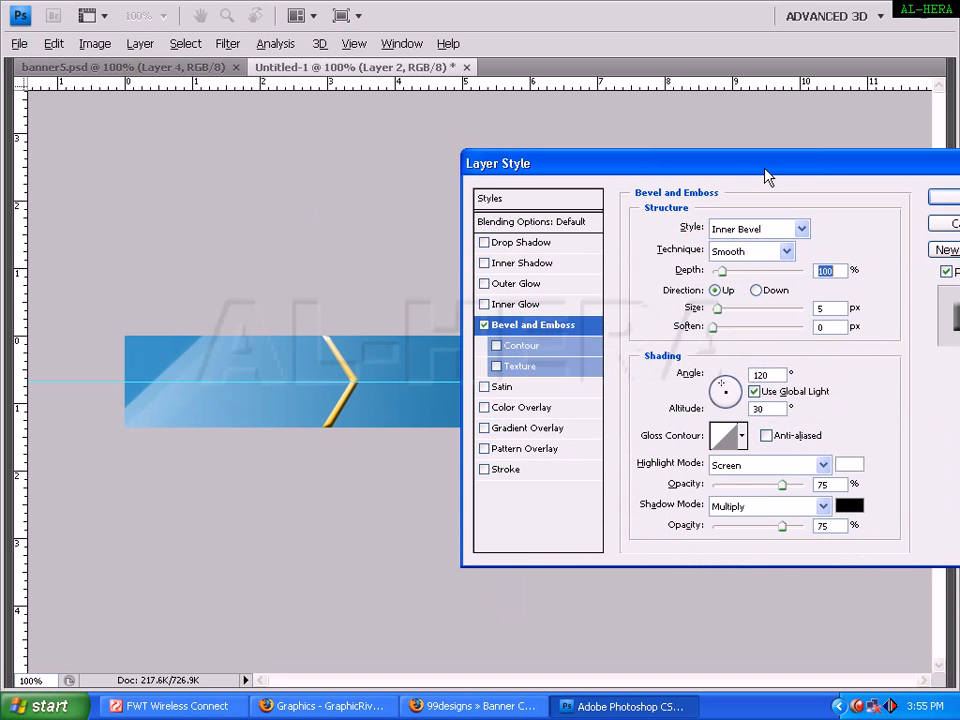
pyautogui.click(760, 229)
pyautogui.click(757, 294)
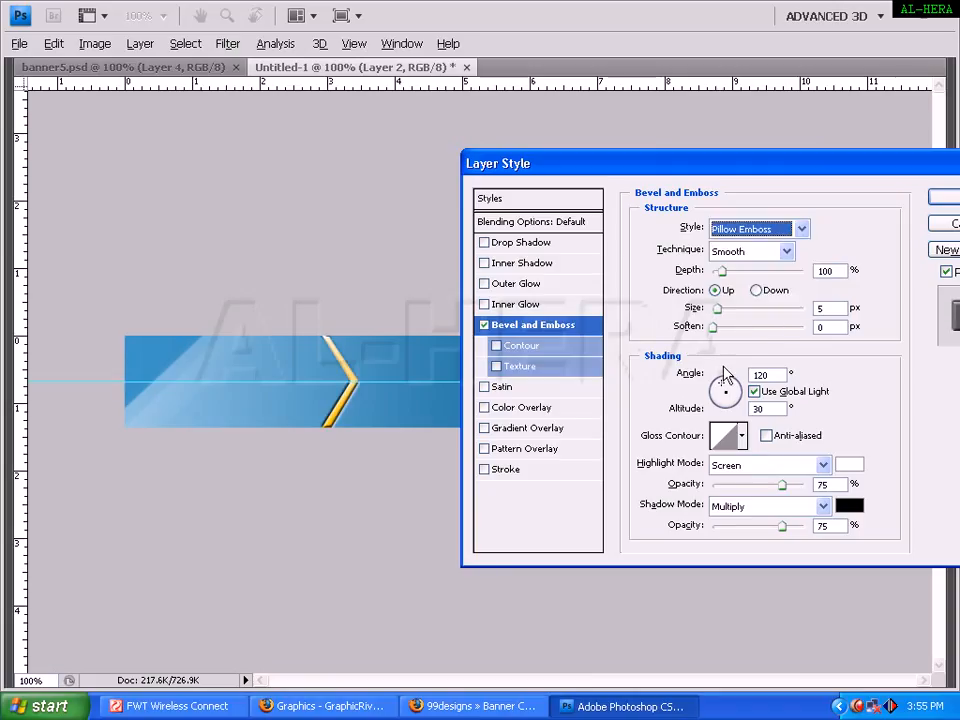
pyautogui.press('Return')
pyautogui.press('Tab')
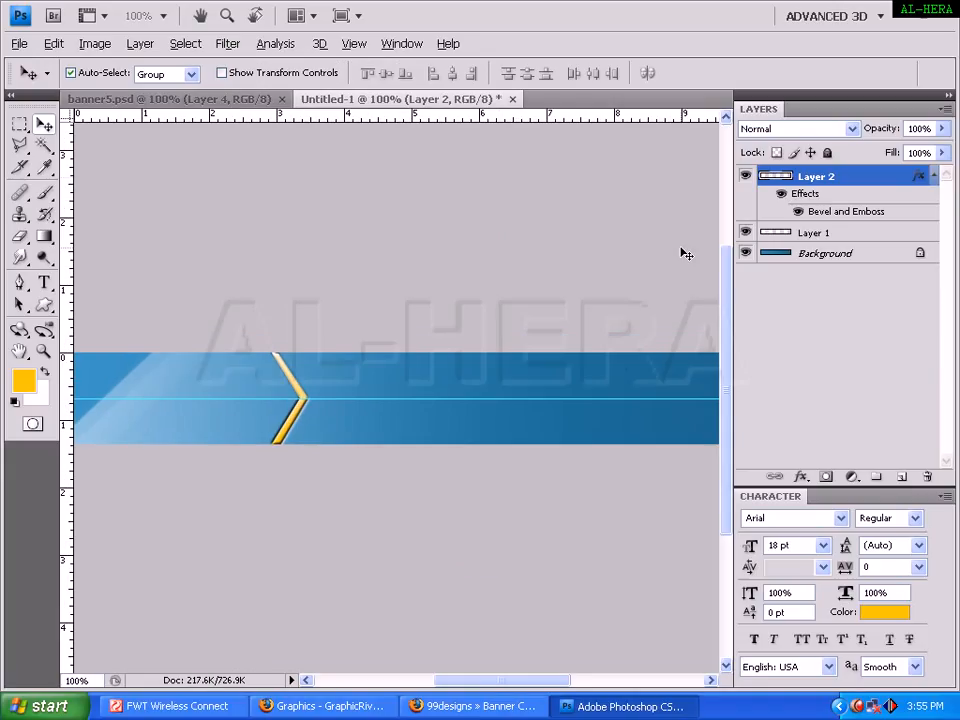
# - Check the badge in banner5.psd and set up the Polygon tool with 40 sides, Smooth Corners, Star and sides indented by 30%
pyautogui.click(210, 100)
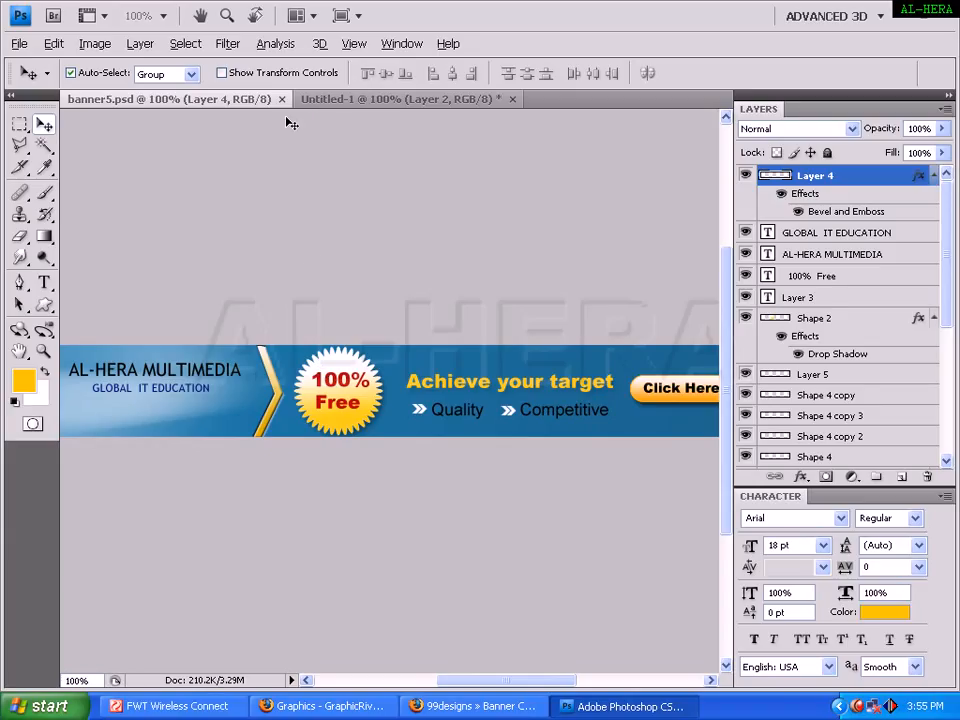
pyautogui.click(326, 100)
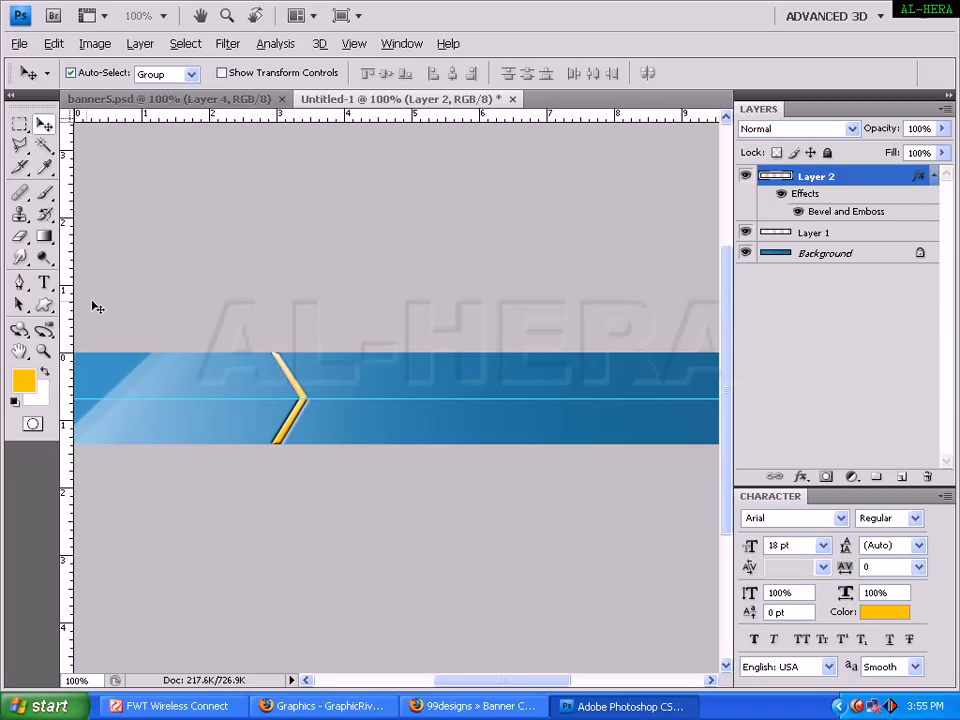
pyautogui.click(44, 305)
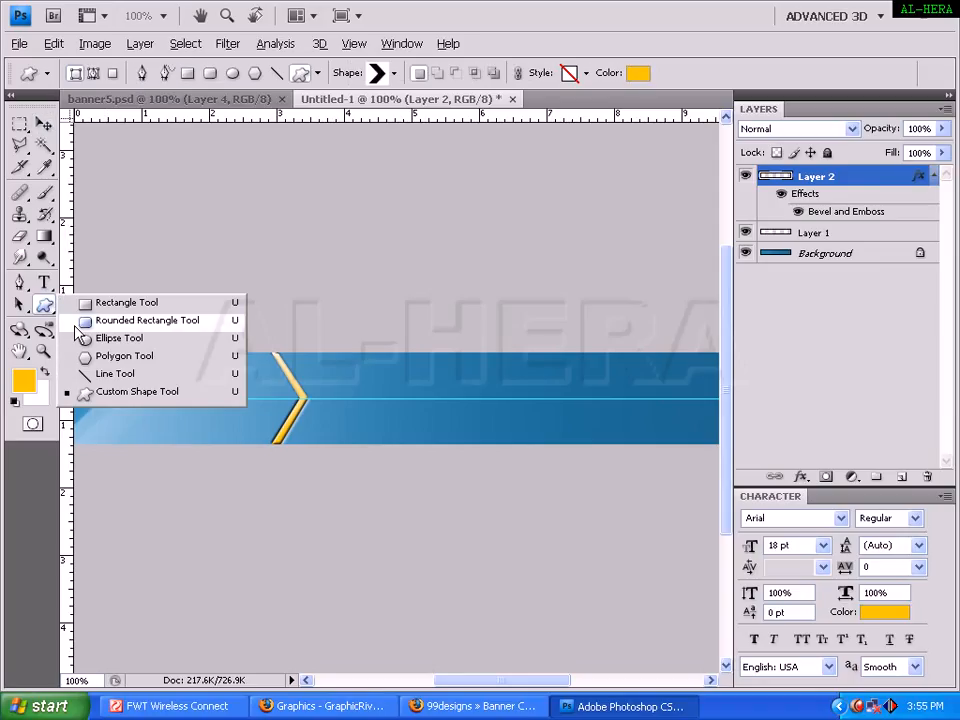
pyautogui.click(125, 357)
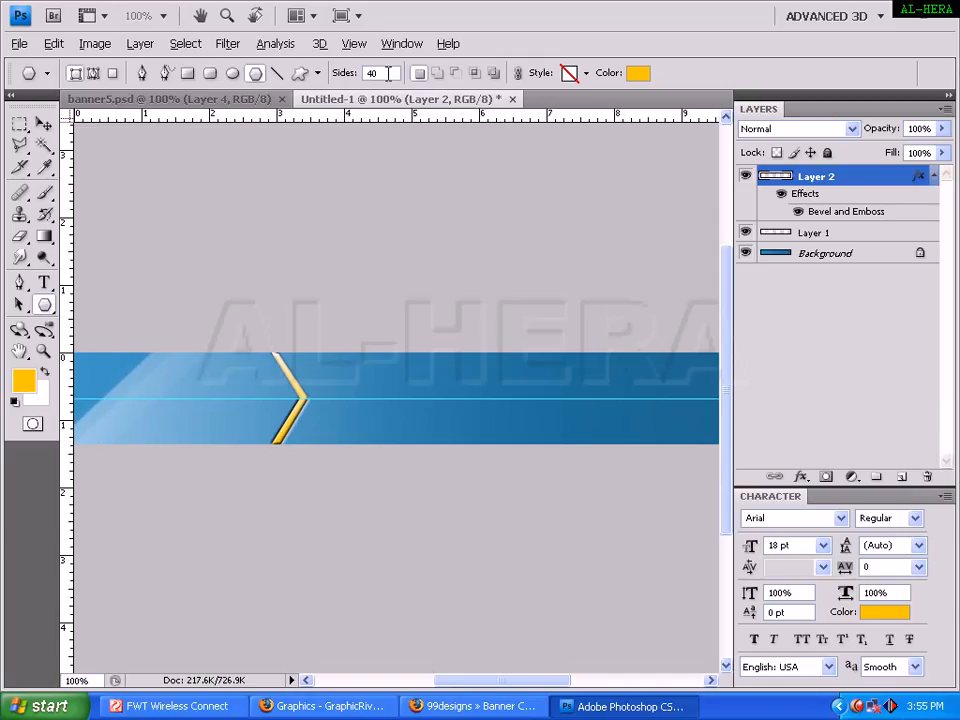
pyautogui.click(318, 74)
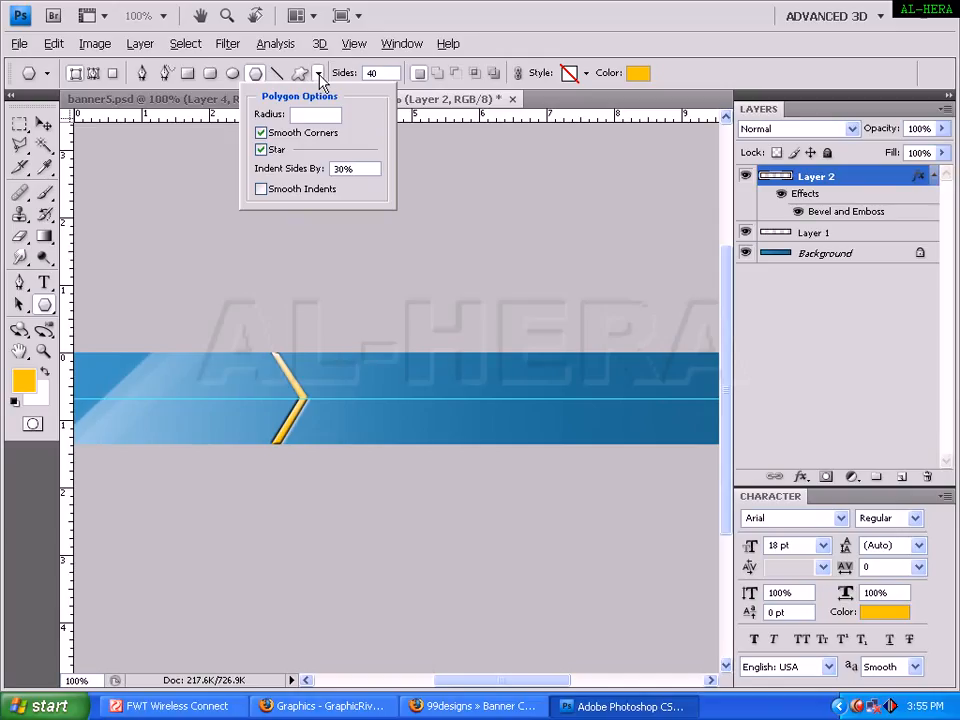
pyautogui.click(263, 134)
pyautogui.click(266, 134)
pyautogui.click(268, 150)
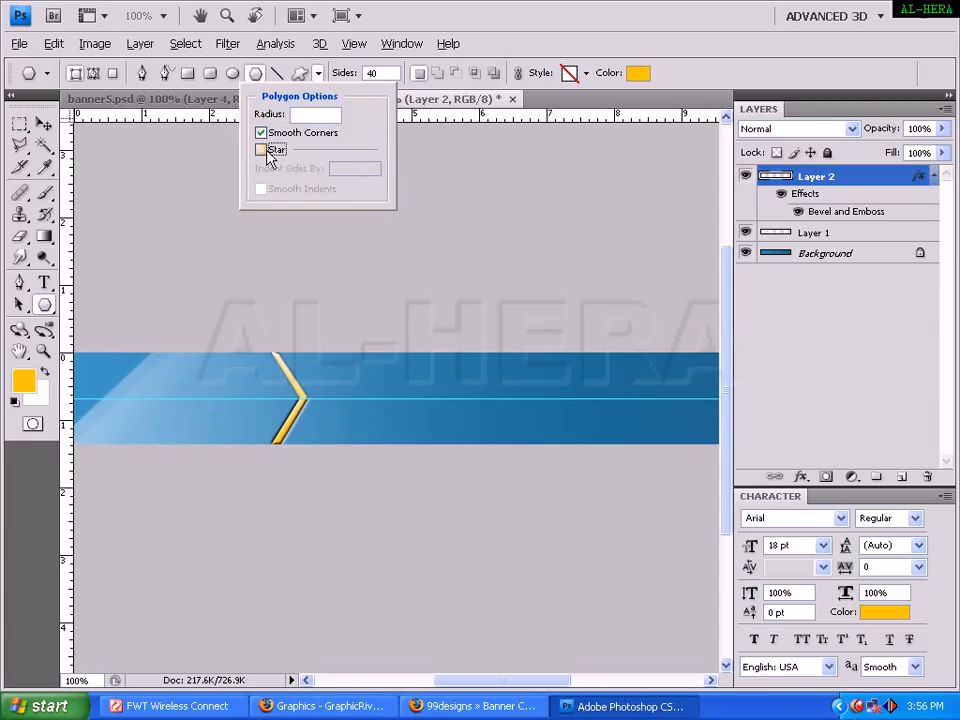
pyautogui.click(268, 150)
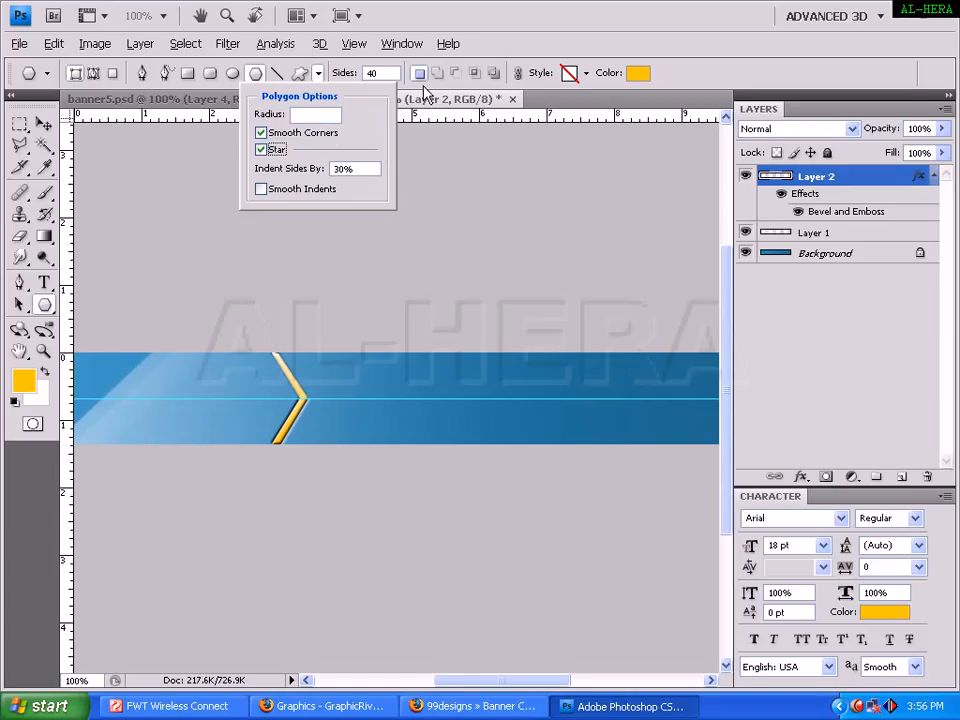
pyautogui.click(318, 73)
# - Draw a 40-point golden-yellow starburst just right of the chevron in the new document and rasterize the shape layer
pyautogui.click(219, 101)
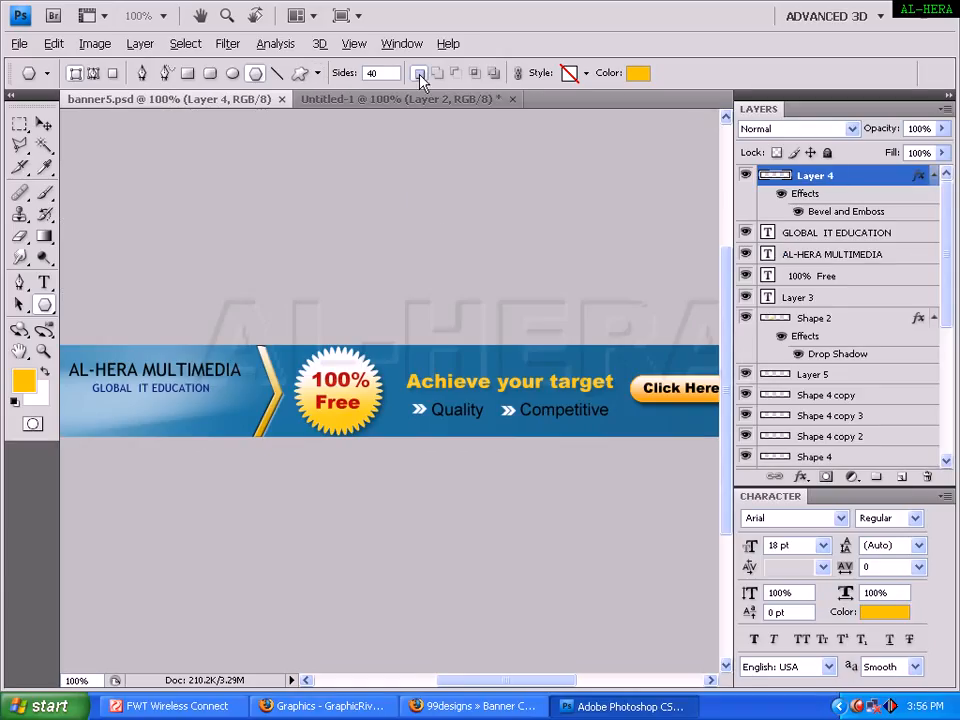
pyautogui.hotkey('ctrl', 'Tab')
pyautogui.moveTo(358, 366); pyautogui.dragTo(369, 407)
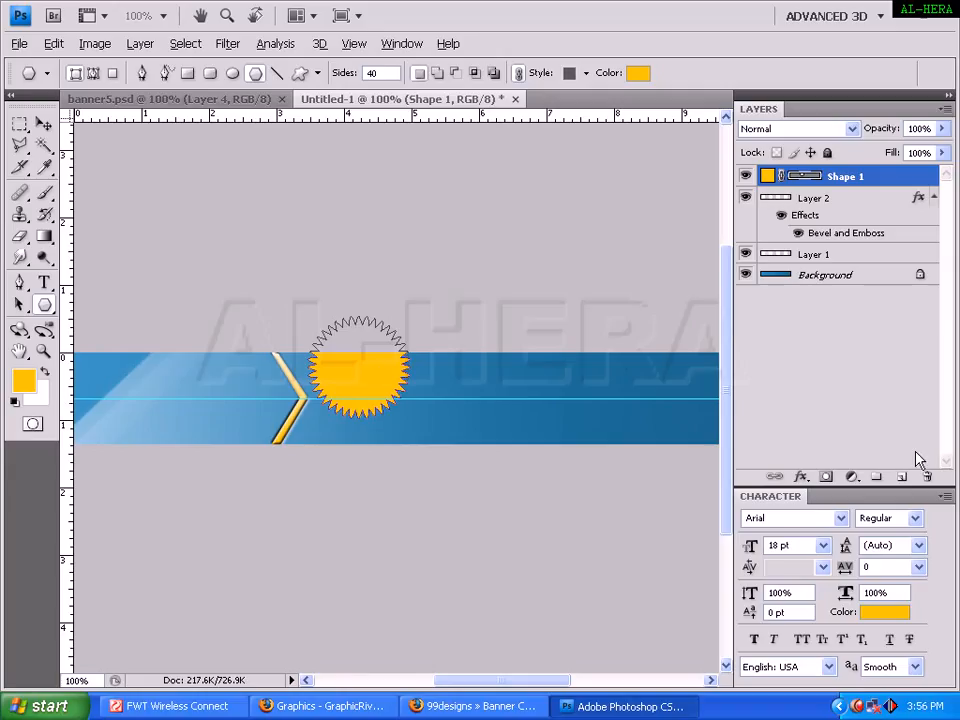
pyautogui.click(141, 44)
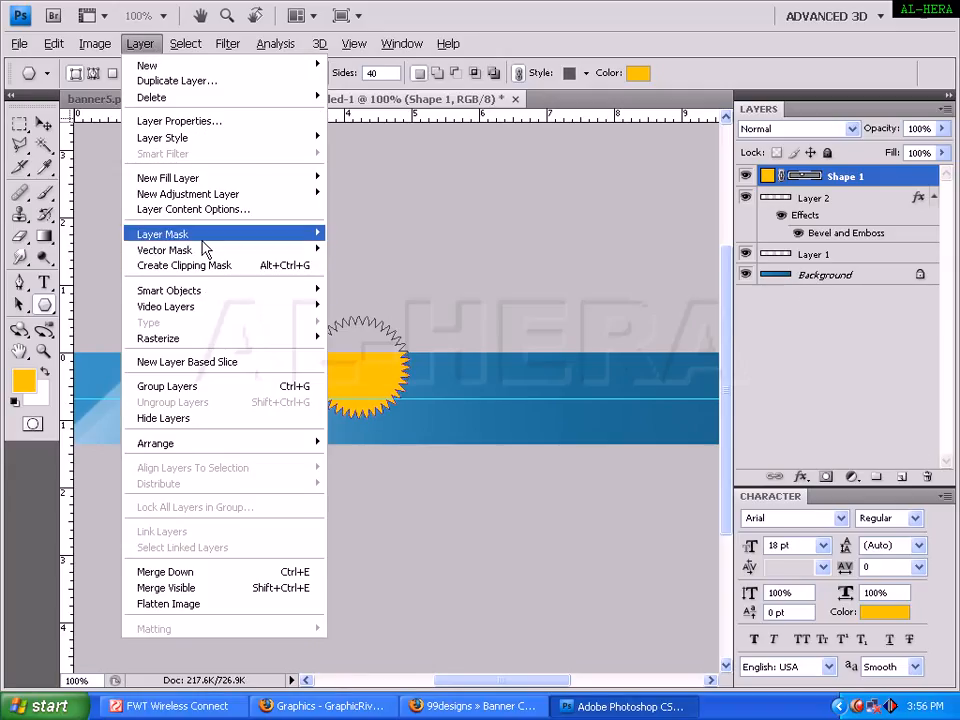
pyautogui.moveTo(205, 340)
pyautogui.click(372, 351)
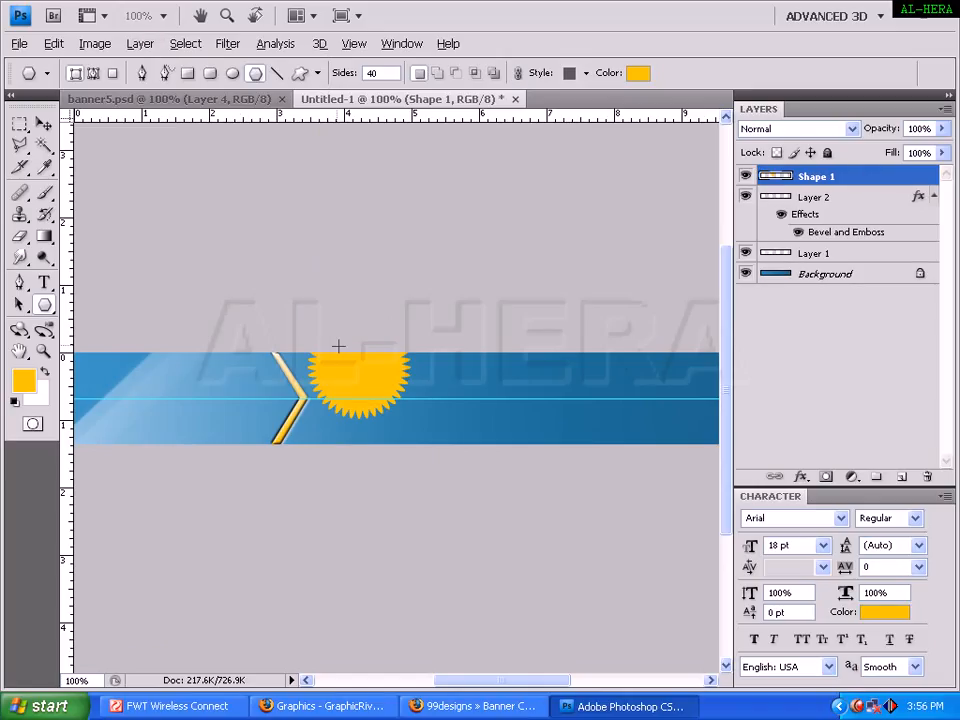
# - Center the starburst on the horizontal guide and scale it proportionally to 89.3% so it fits the banner's height
pyautogui.click(44, 123)
pyautogui.moveTo(354, 394); pyautogui.dragTo(369, 416)
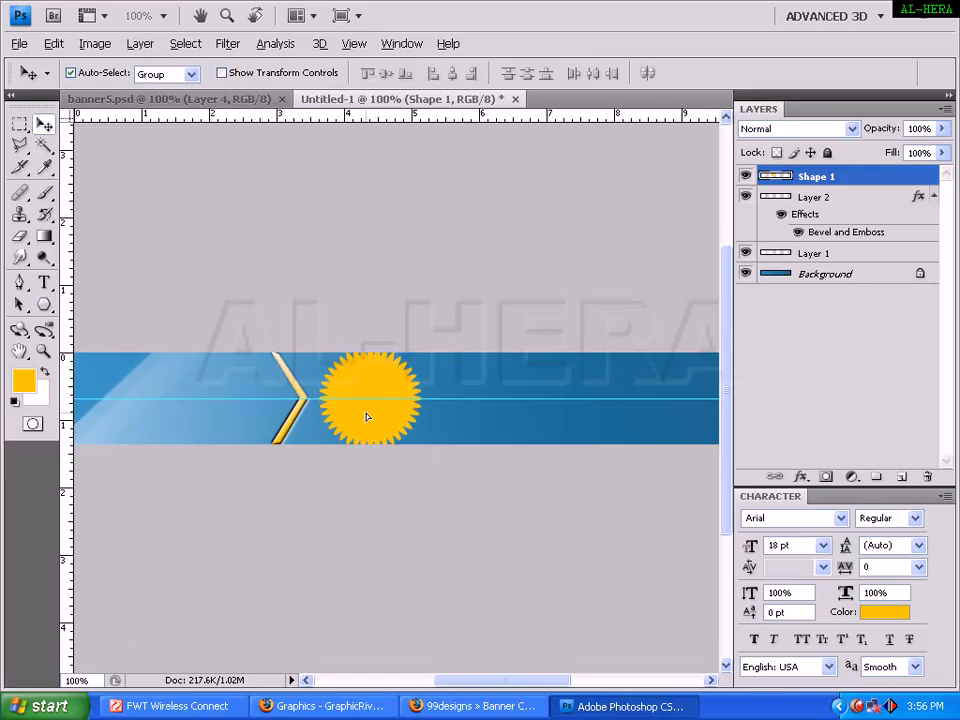
pyautogui.hotkey('ctrl', 't')
pyautogui.moveTo(424, 357)
pyautogui.mouseDown()
pyautogui.moveTo(422, 349)
pyautogui.moveTo(420, 362)
pyautogui.mouseUp()
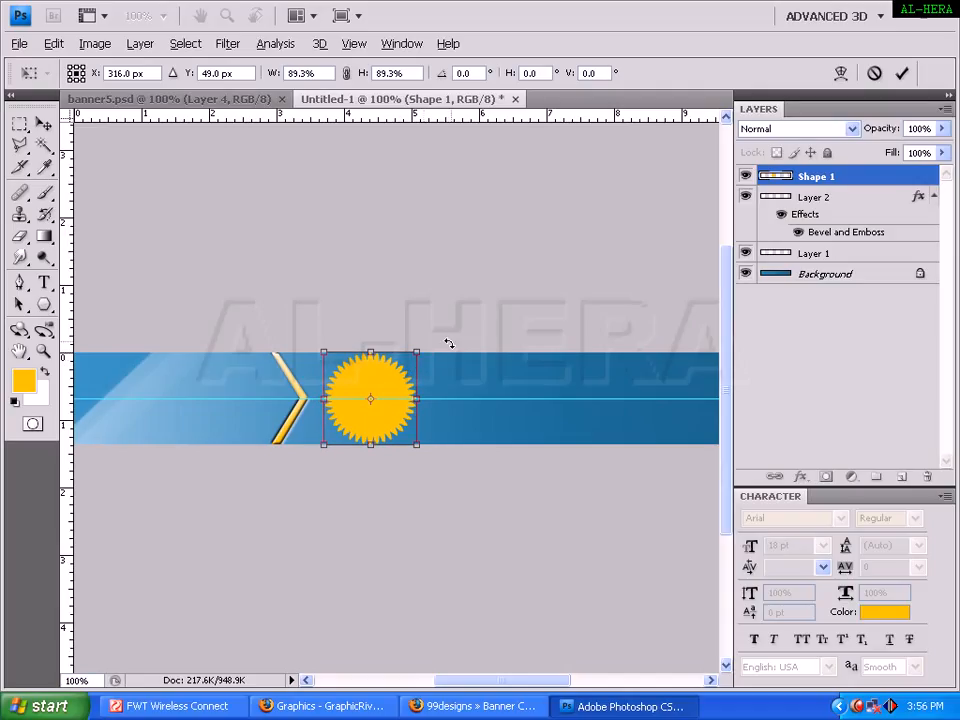
pyautogui.press('Return')
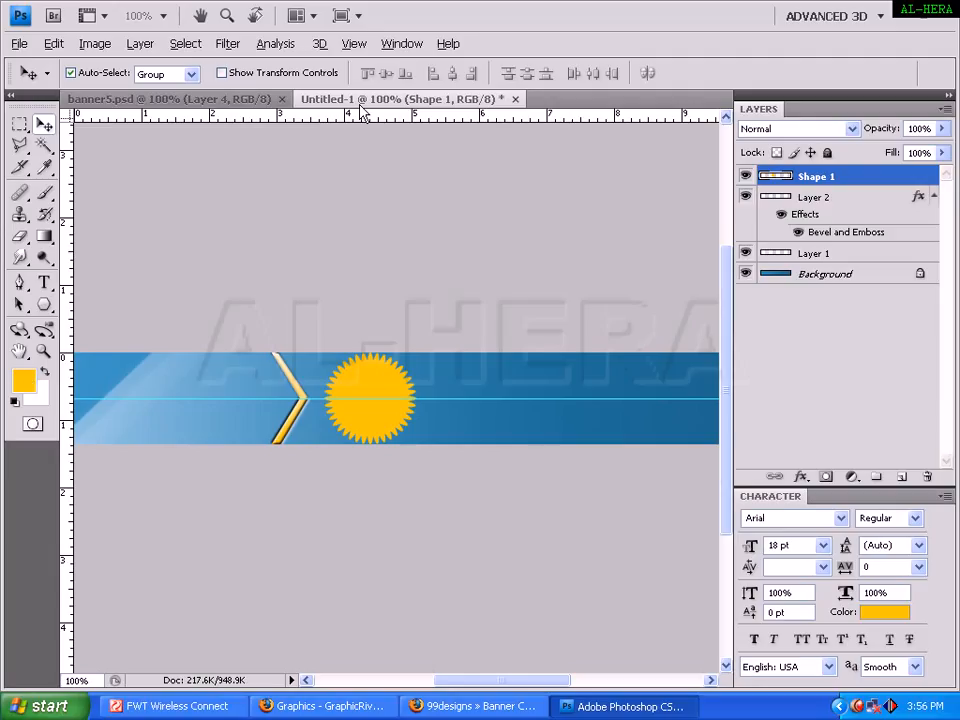
# - Load the starburst's outline as a selection and activate the Gradient tool
pyautogui.keyDown('ctrl'); pyautogui.click(775, 176); pyautogui.keyUp('ctrl')
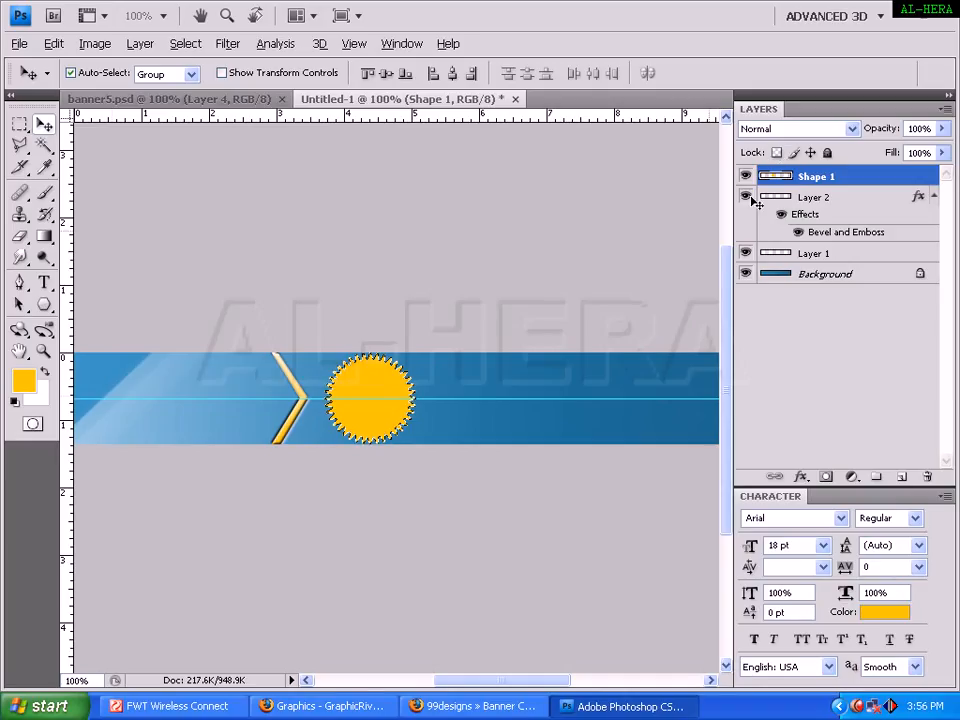
pyautogui.click(44, 236)
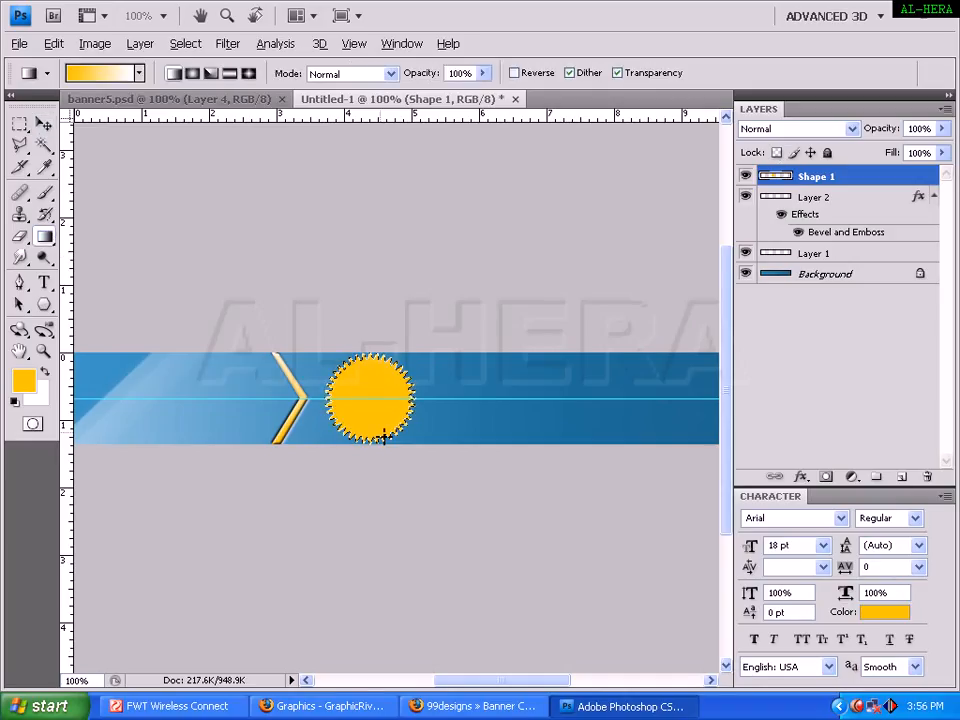
pyautogui.moveTo(378, 346); pyautogui.dragTo(358, 430)
pyautogui.hotkey('ctrl', 'z')
pyautogui.click(236, 102)
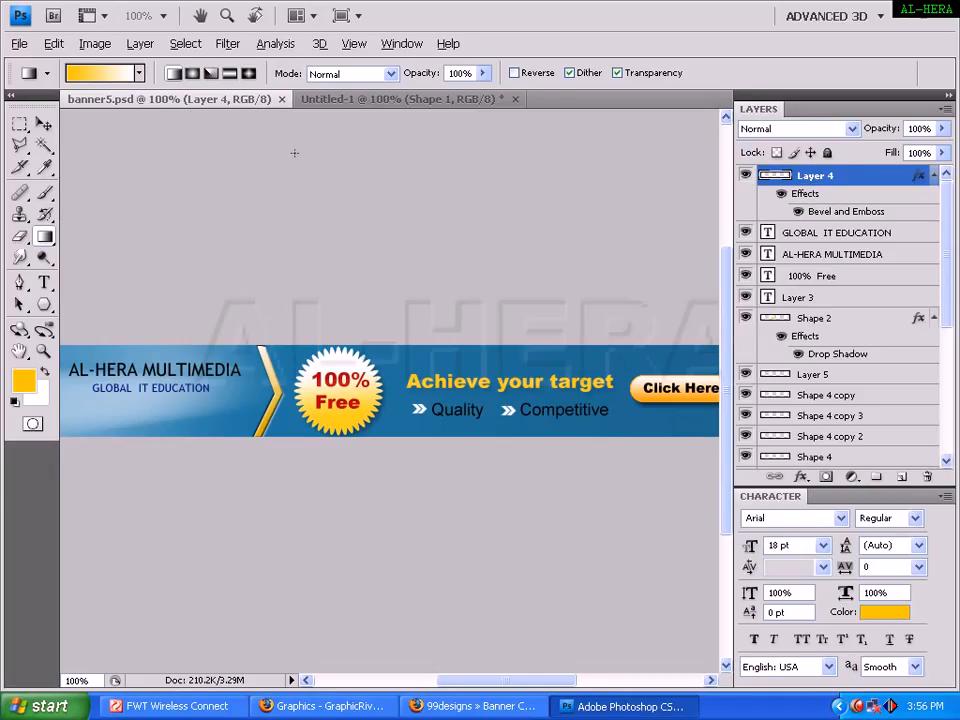
pyautogui.click(372, 99)
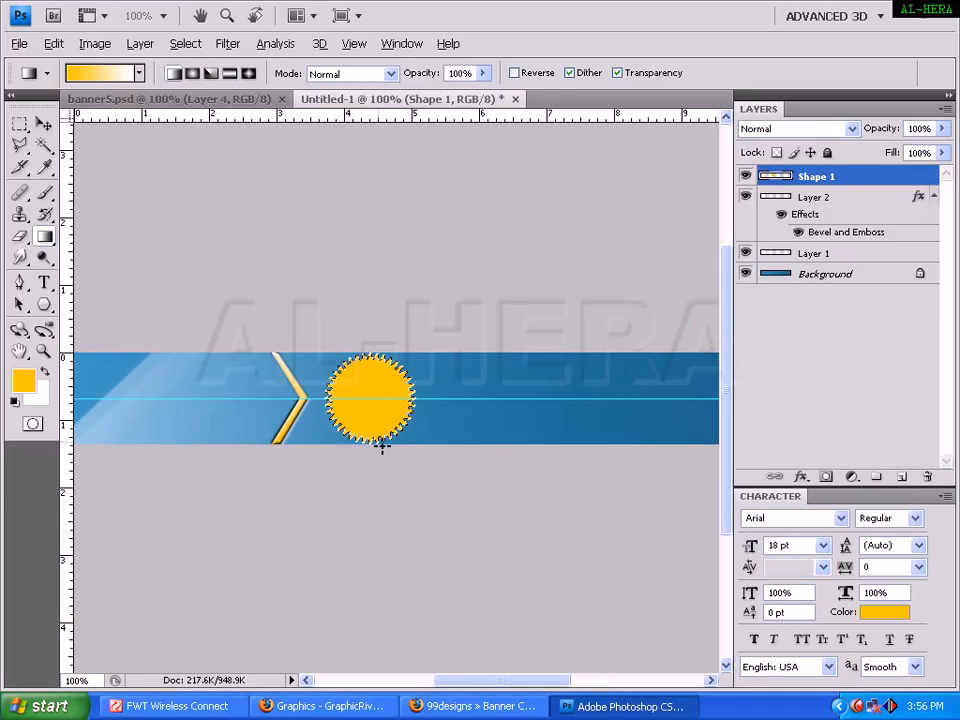
pyautogui.moveTo(370, 355)
pyautogui.mouseDown()
pyautogui.moveTo(369, 440)
pyautogui.moveTo(369, 357)
pyautogui.mouseUp()
pyautogui.hotkey('ctrl', 'z')
pyautogui.hotkey('ctrl', 'z')
# - Fill the selected starburst with a linear gradient from golden yellow at its bottom to white at its top, and deselect
pyautogui.moveTo(371, 438); pyautogui.dragTo(370, 362)
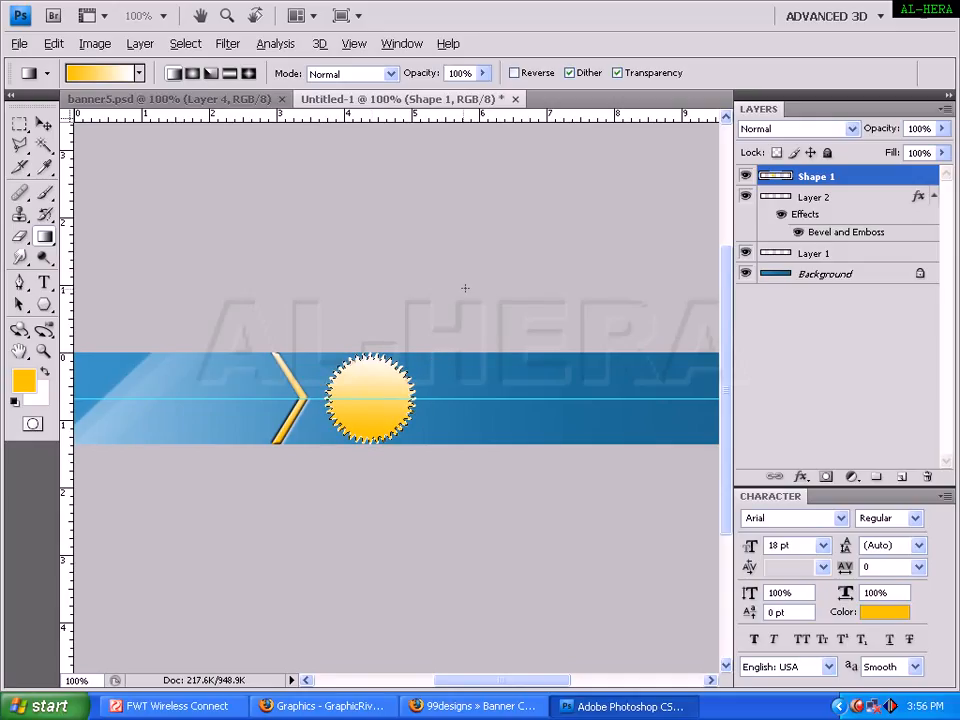
pyautogui.click(19, 123)
pyautogui.click(176, 441)
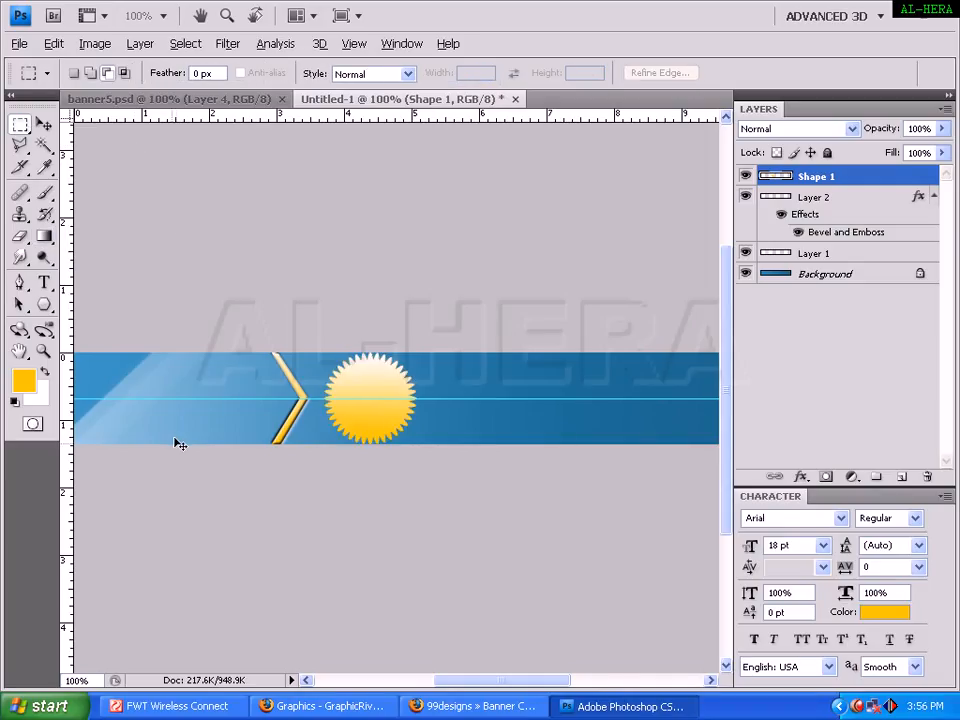
# - Add a Drop Shadow layer style to the starburst with a reduced shadow opacity
pyautogui.click(142, 44)
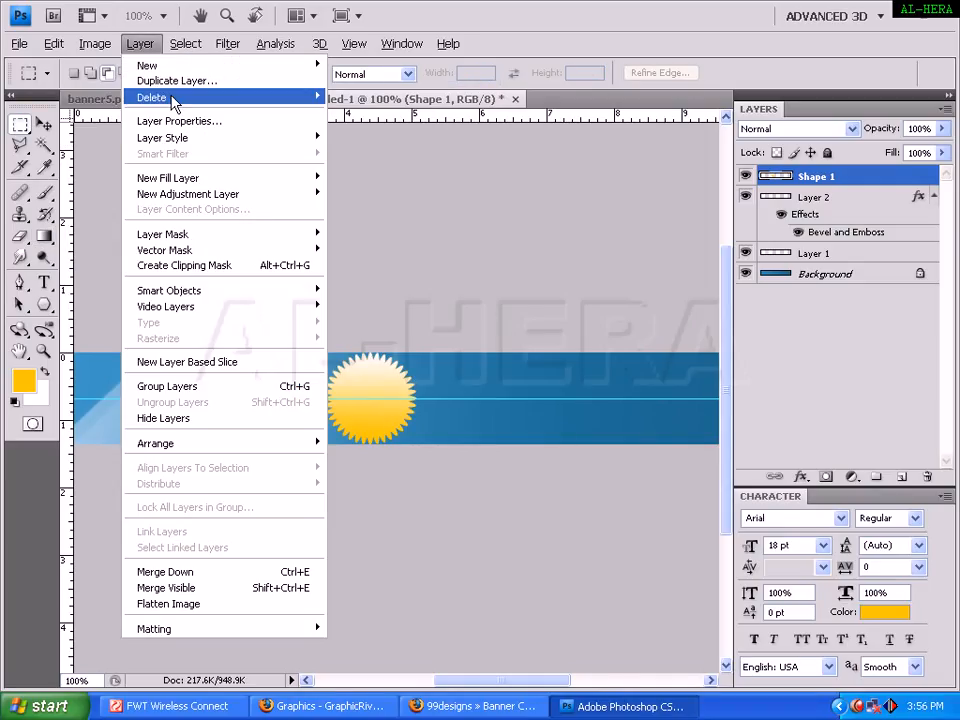
pyautogui.moveTo(176, 138)
pyautogui.click(370, 159)
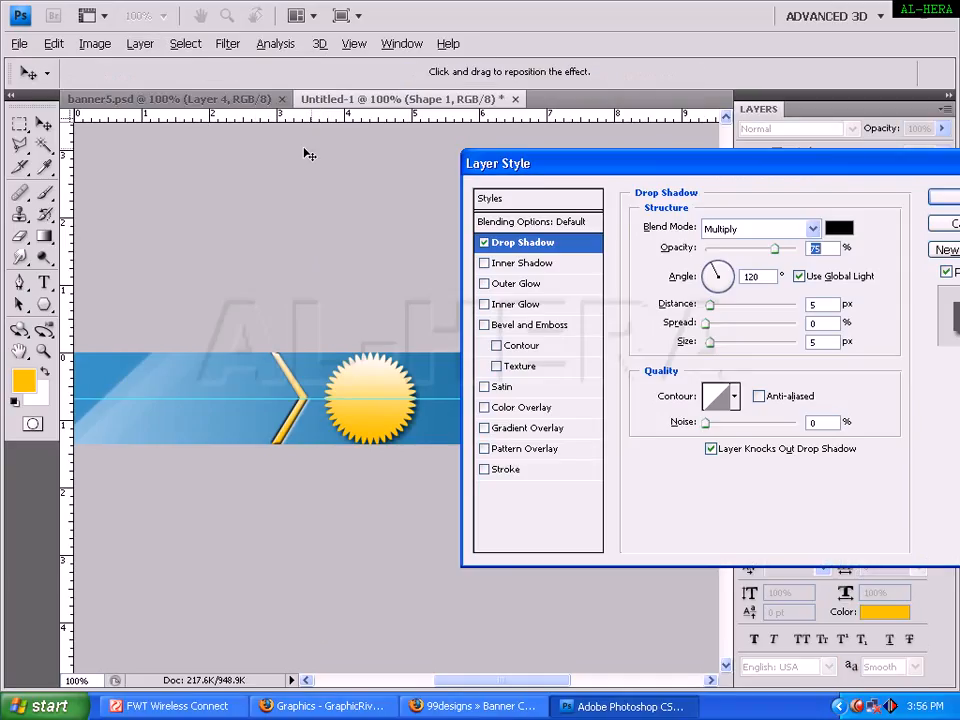
pyautogui.moveTo(774, 248); pyautogui.dragTo(752, 250)
pyautogui.press('Return')
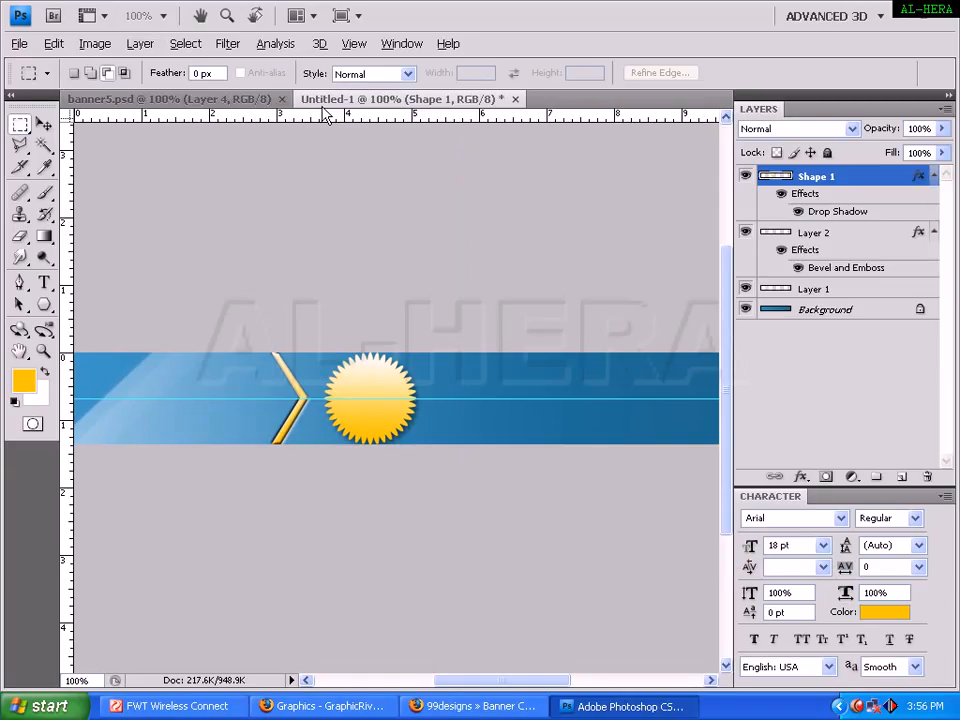
# - View the reference banner banner5.psd enlarged to study its texts and arrows, and return to the working banner
pyautogui.click(200, 99)
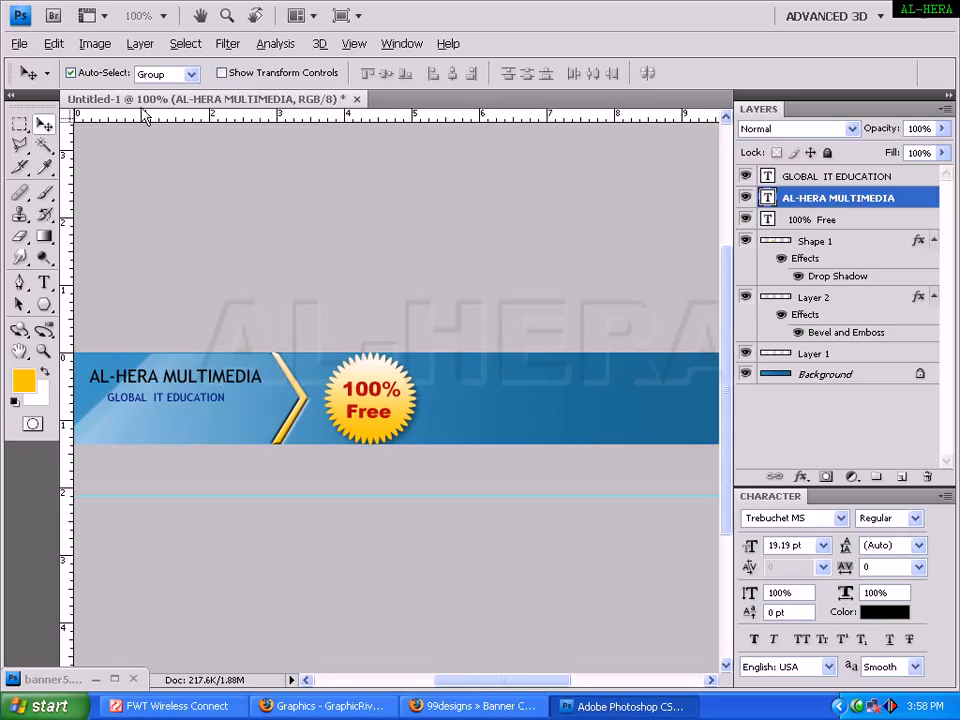
pyautogui.click(115, 680)
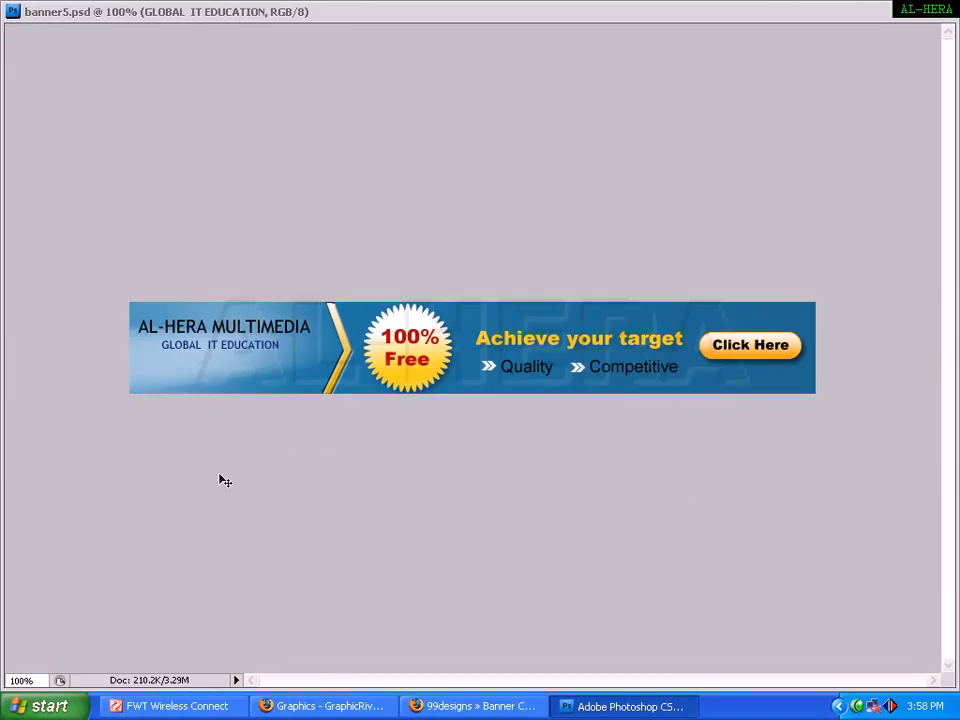
pyautogui.click(933, 16)
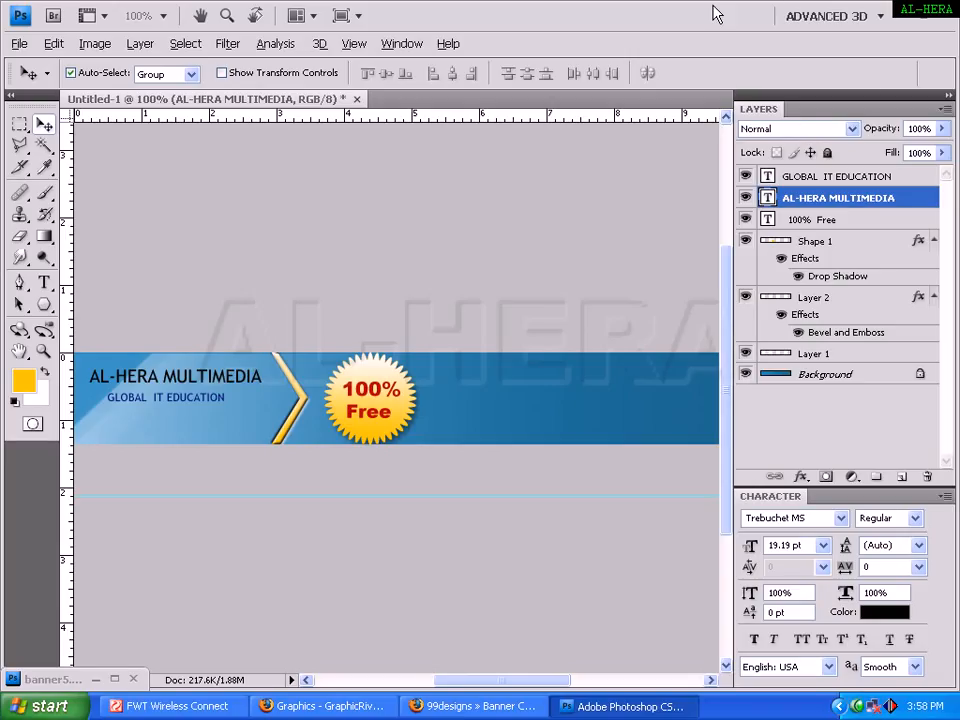
# - Select the AL-HERA MULTIMEDIA title text to inspect its font settings, and leave text editing without changes
pyautogui.doubleClick(769, 198)
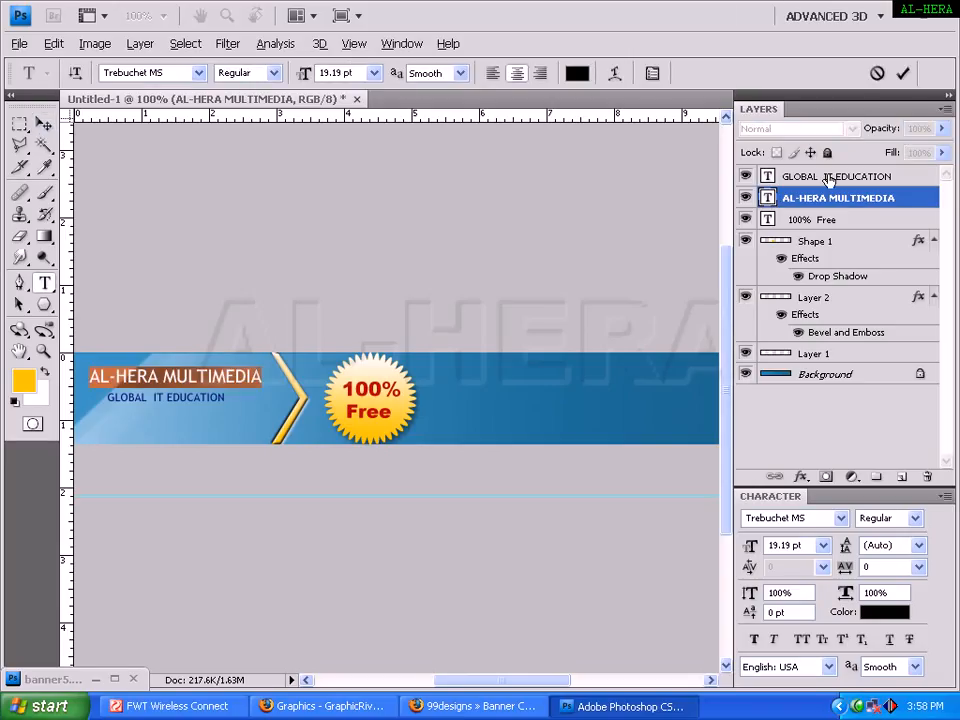
pyautogui.click(272, 395)
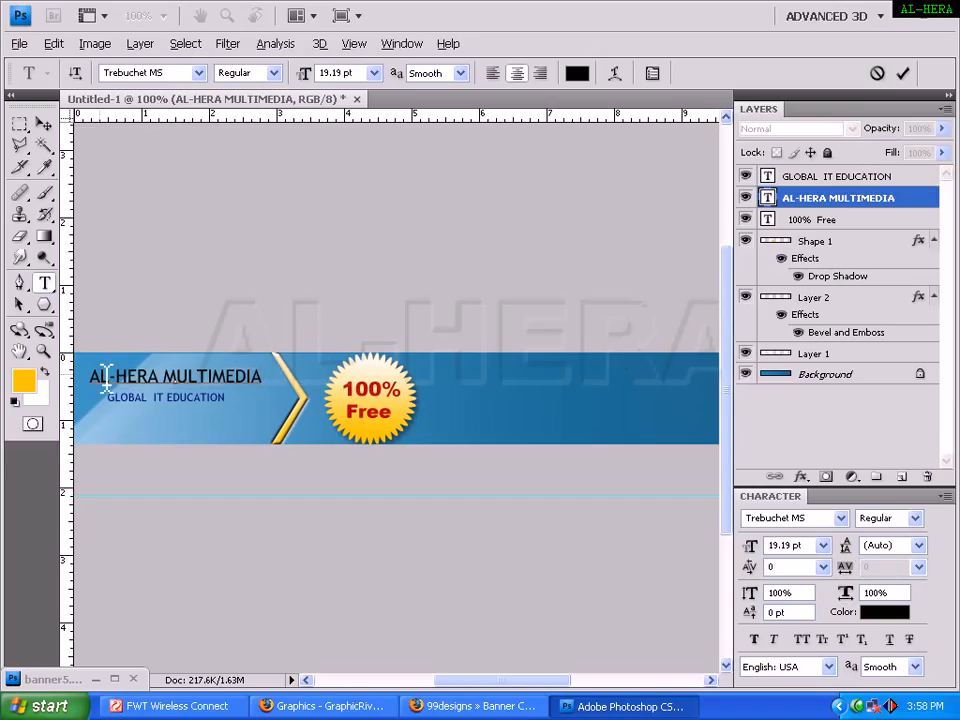
pyautogui.moveTo(92, 380); pyautogui.dragTo(263, 380)
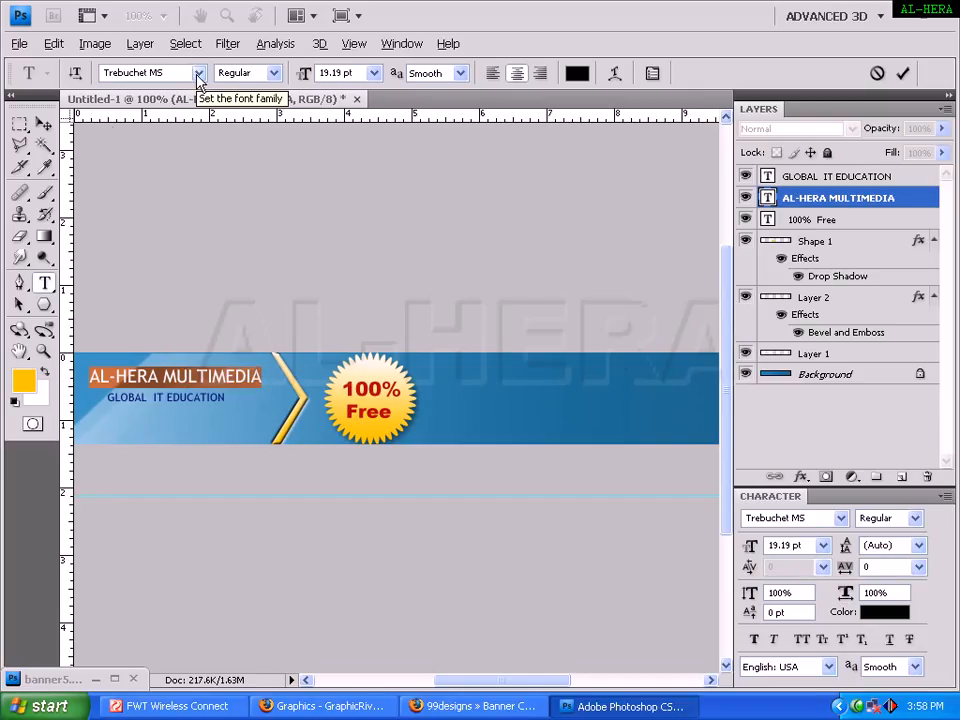
pyautogui.click(43, 122)
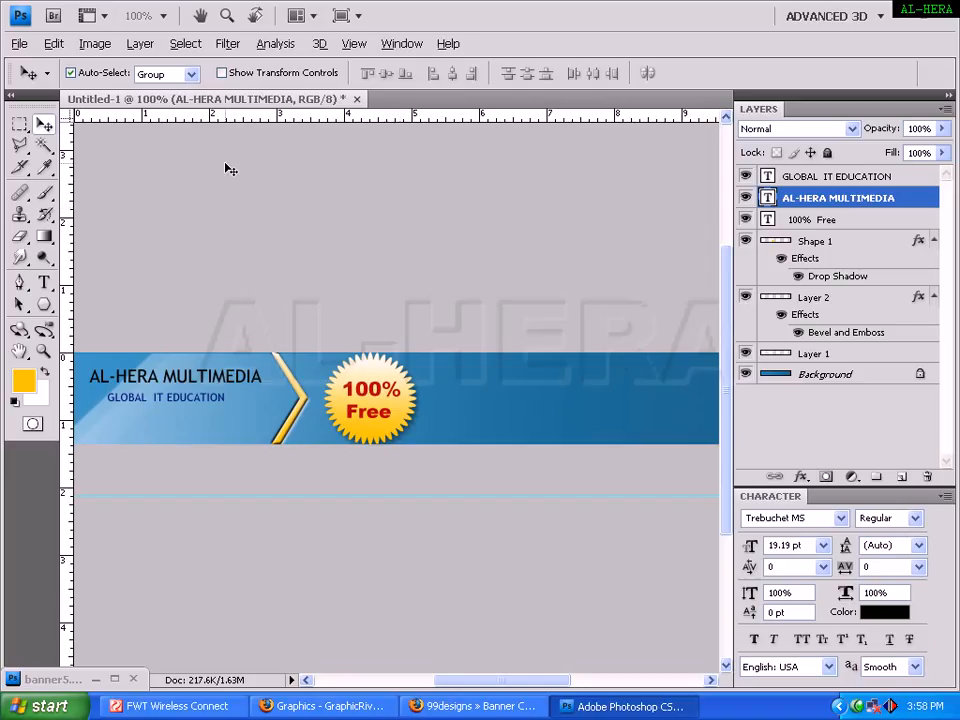
pyautogui.press('Tab')
pyautogui.press('Tab')
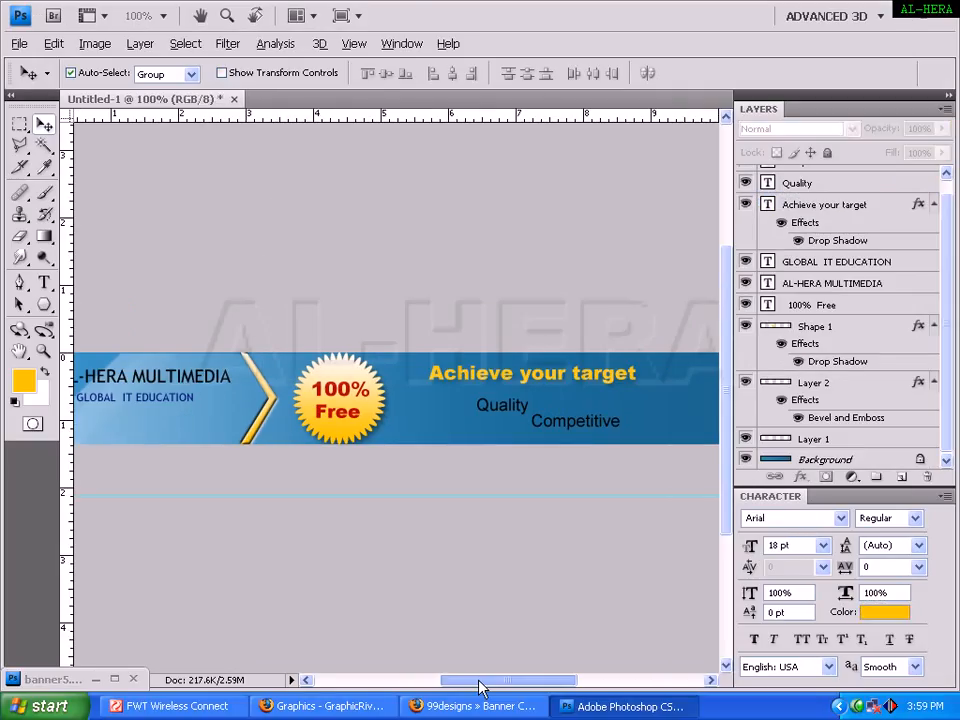
# - Draw a small white chevron with the Custom Shape tool, below and to the left of the Quality text
pyautogui.moveTo(482, 686); pyautogui.dragTo(455, 688)
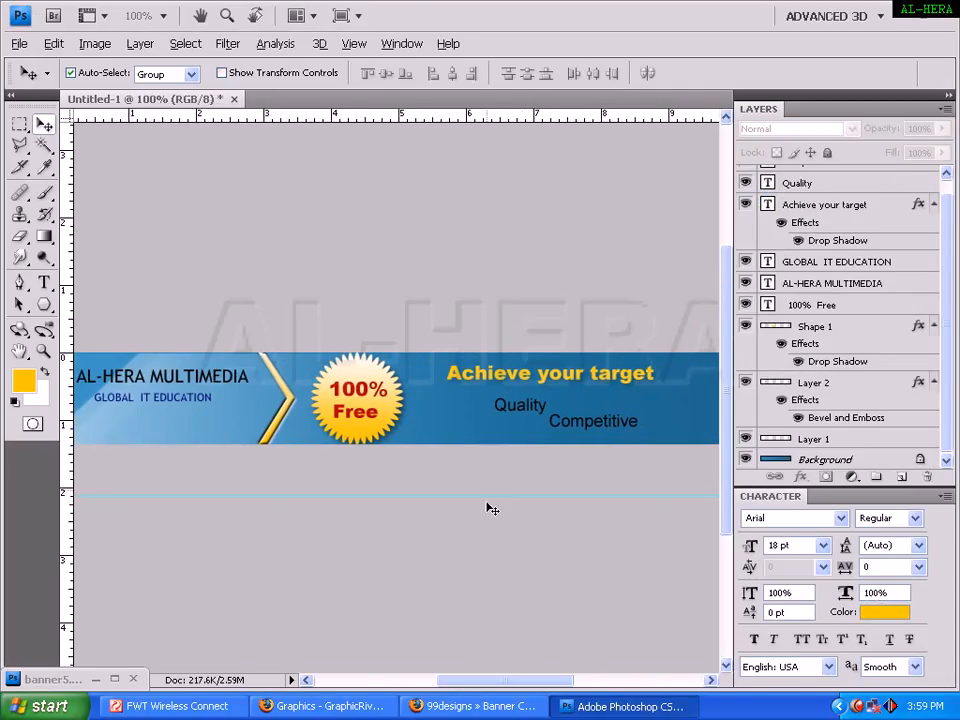
pyautogui.click(46, 306)
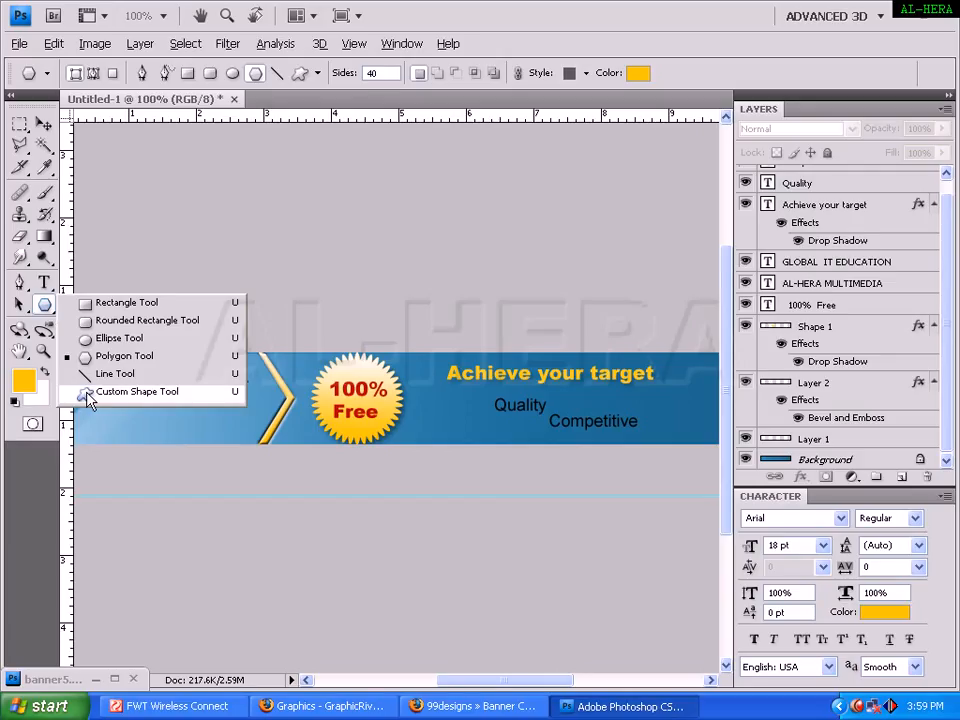
pyautogui.click(88, 392)
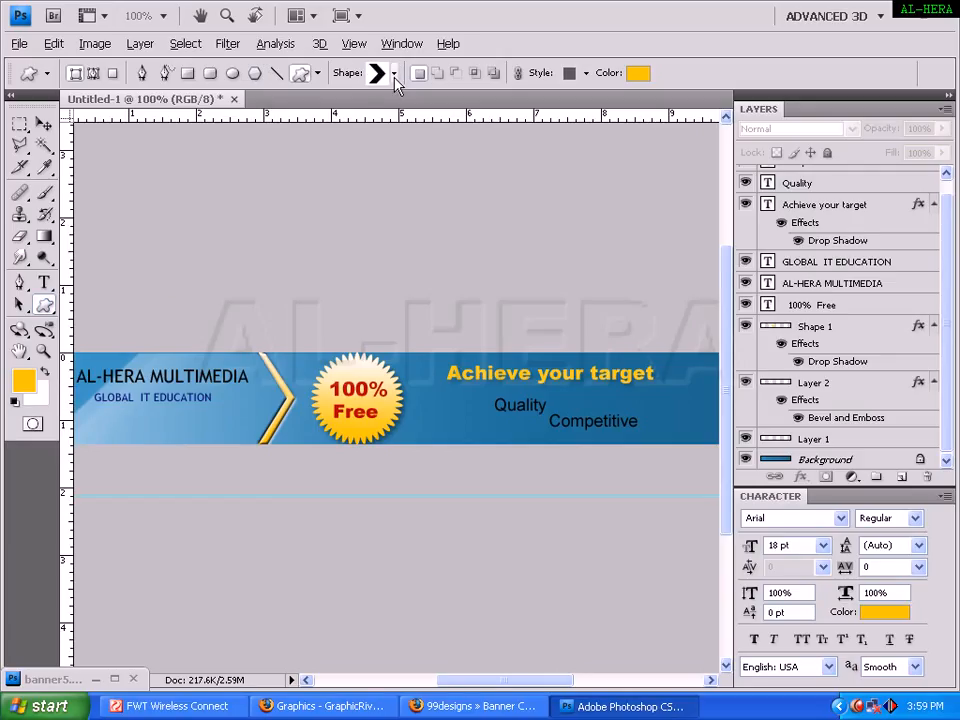
pyautogui.click(396, 75)
pyautogui.click(637, 73)
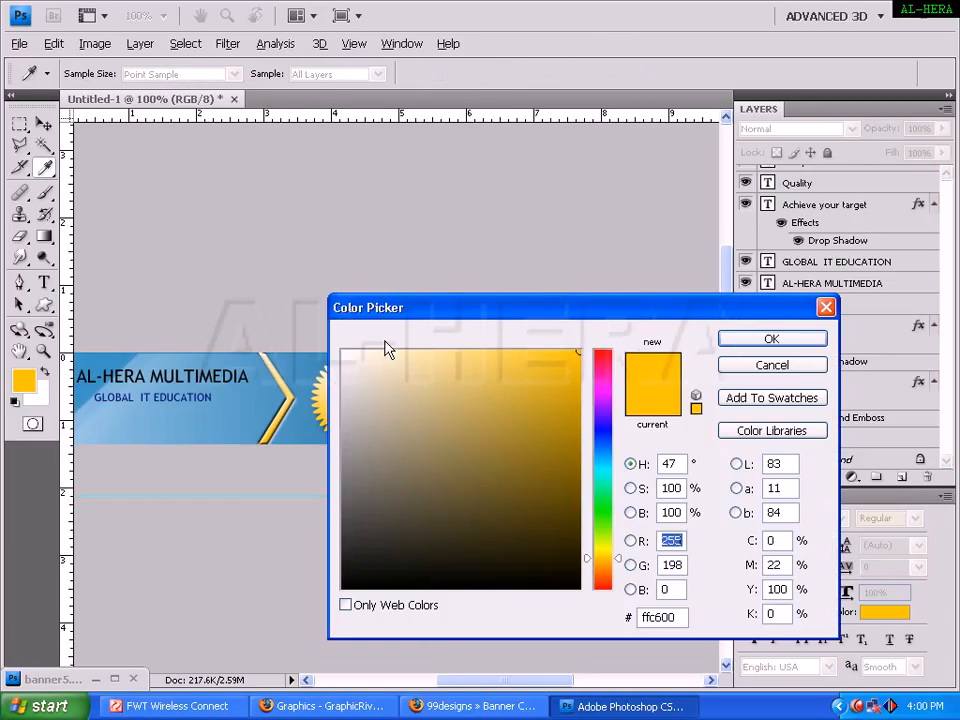
pyautogui.moveTo(386, 347); pyautogui.dragTo(268, 319)
pyautogui.press('Return')
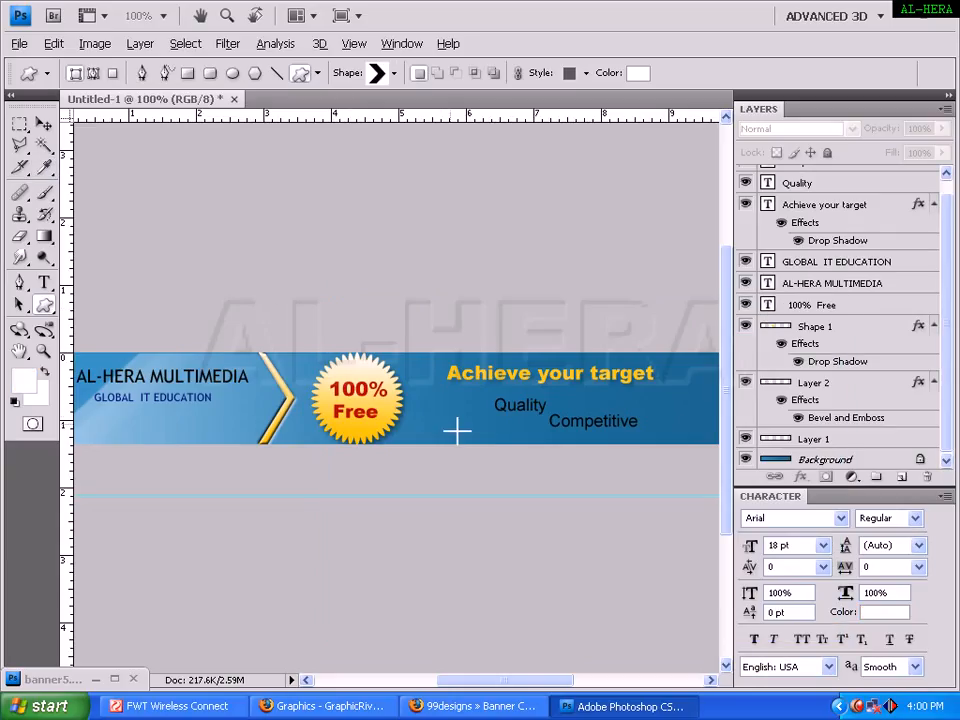
pyautogui.moveTo(441, 416); pyautogui.dragTo(456, 433)
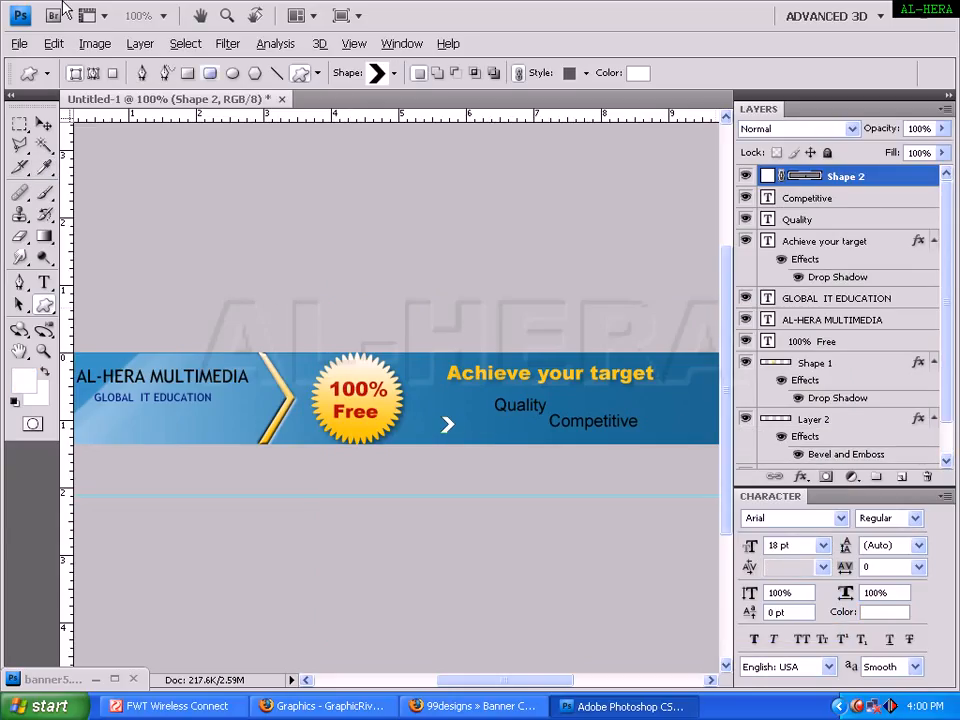
# - Try to rasterize the single white chevron's shape layer
pyautogui.click(138, 44)
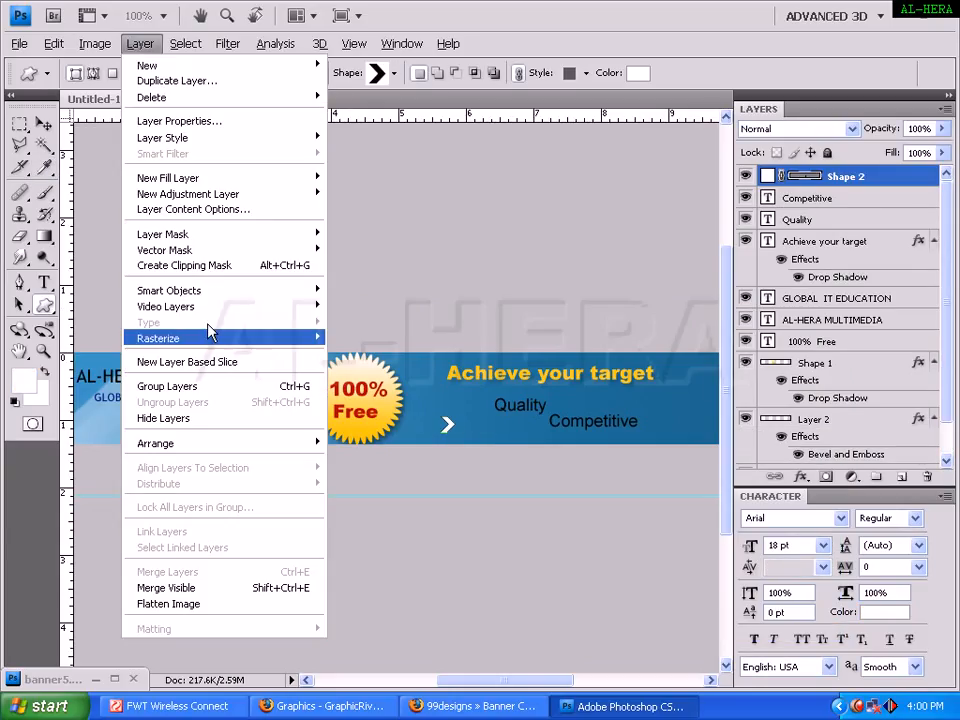
pyautogui.moveTo(208, 335)
pyautogui.click(352, 354)
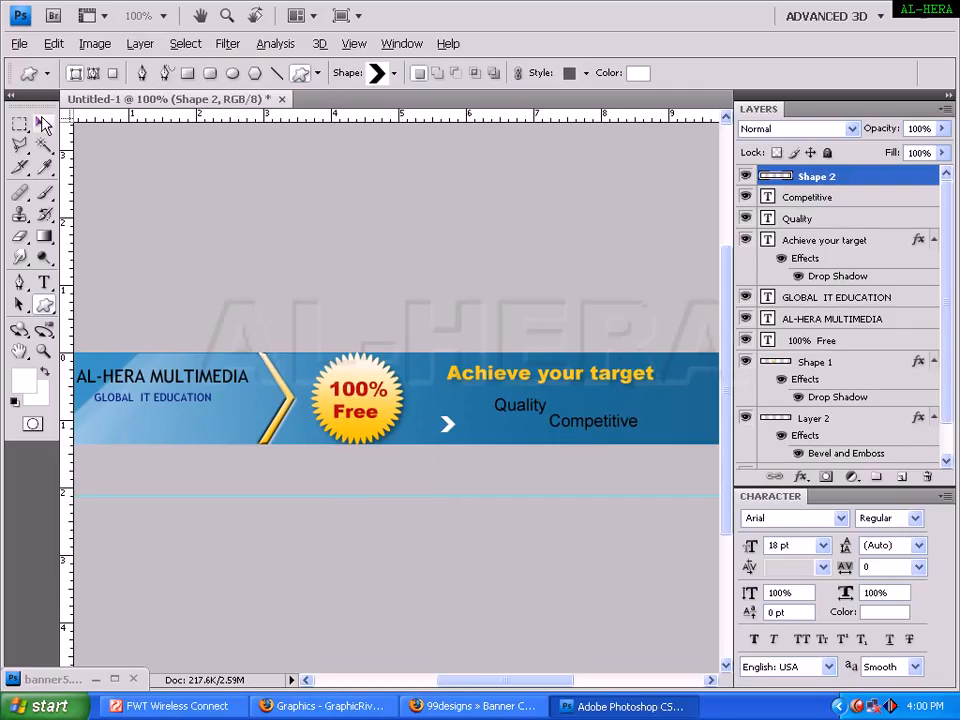
# - Duplicate the white chevron and offset the copy slightly to the right to form a double arrow
pyautogui.press('v')
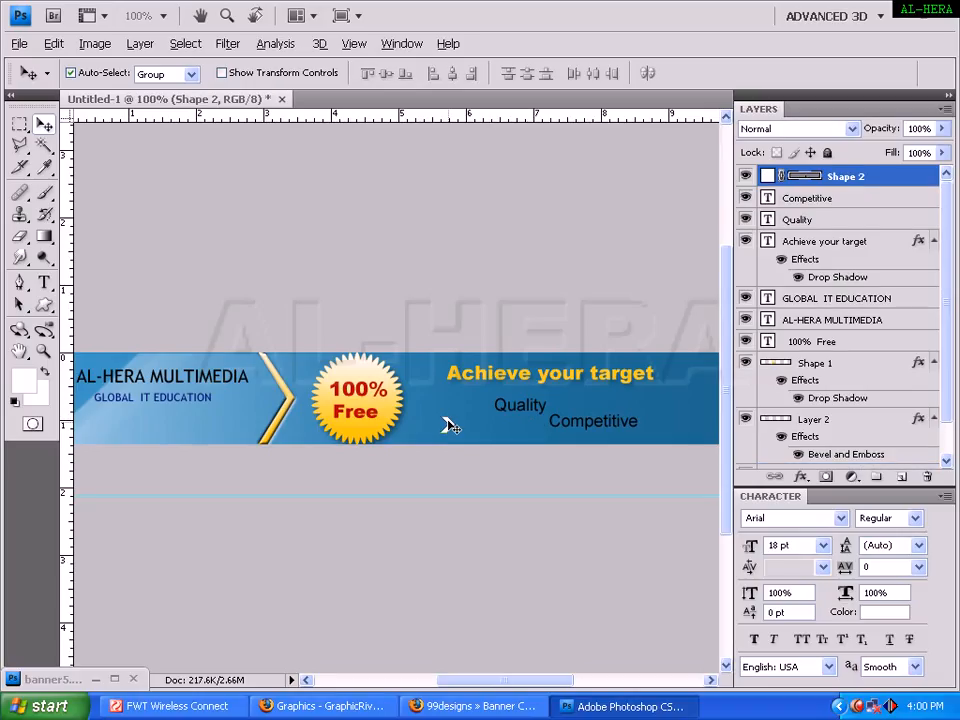
pyautogui.hotkey('ctrl', 'j')
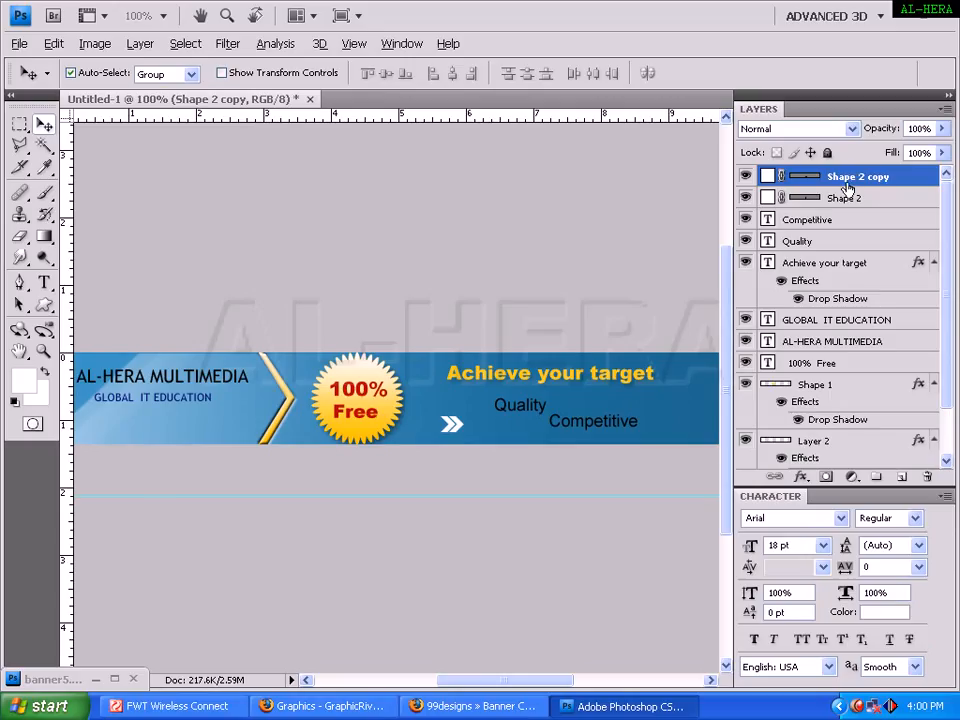
# - Rasterize both shape layers of the double arrow, Shape 2 copy and Shape 2, and select Shape 2 copy
pyautogui.click(140, 43)
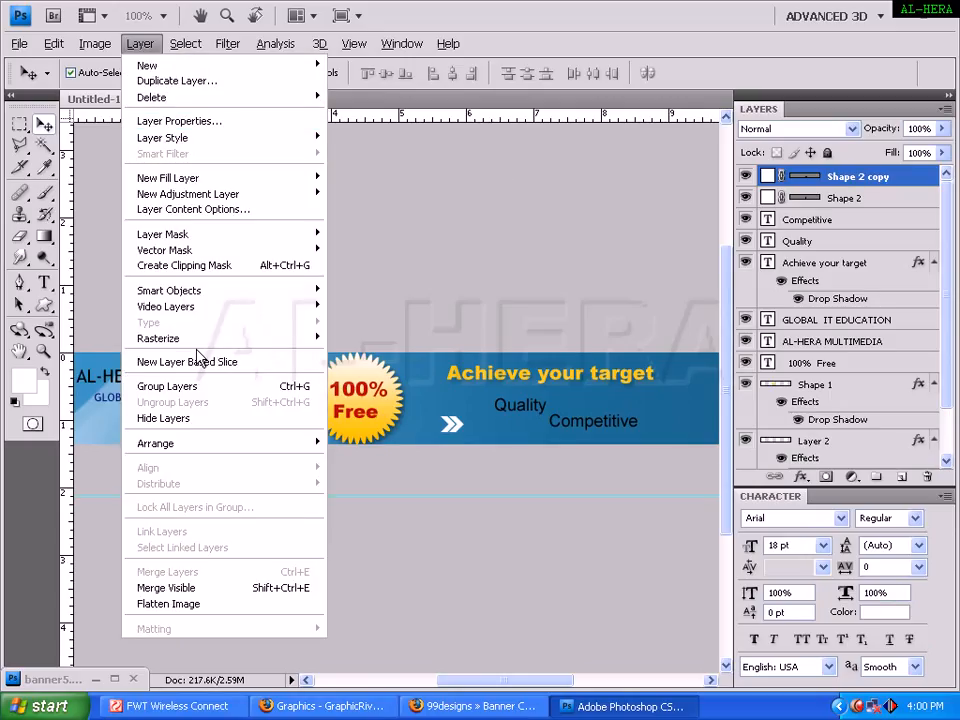
pyautogui.moveTo(201, 342)
pyautogui.click(340, 353)
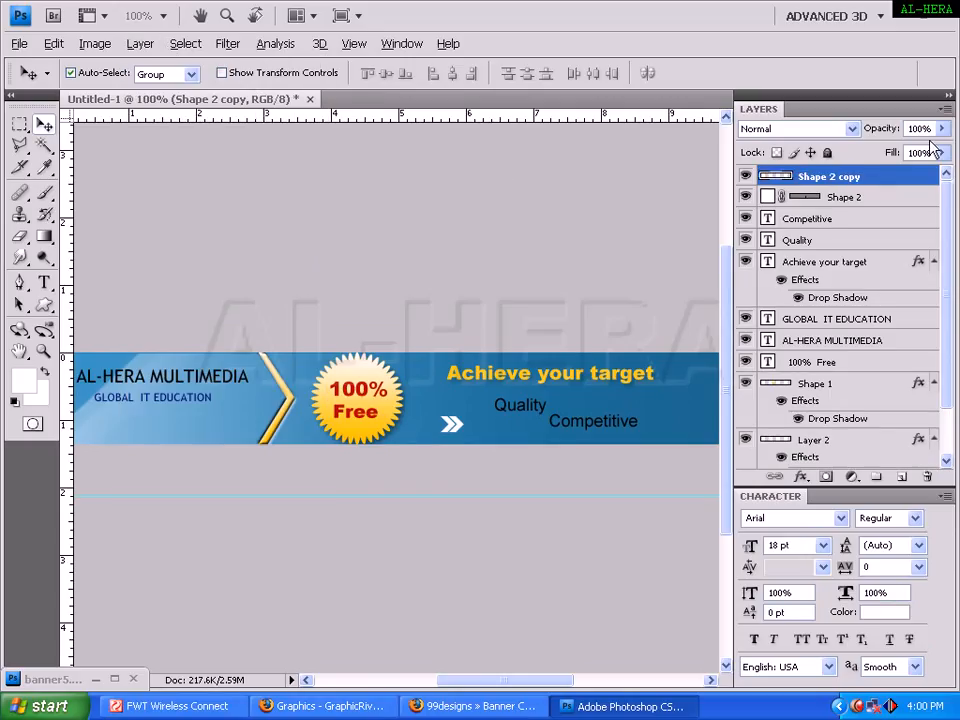
pyautogui.click(852, 198)
pyautogui.click(140, 43)
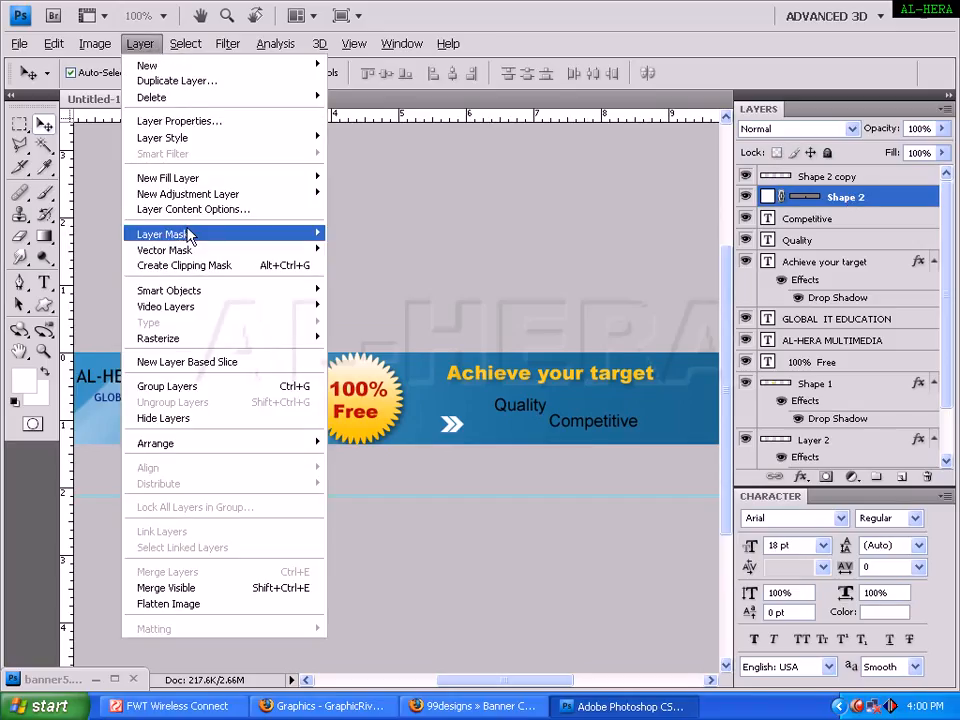
pyautogui.moveTo(203, 307)
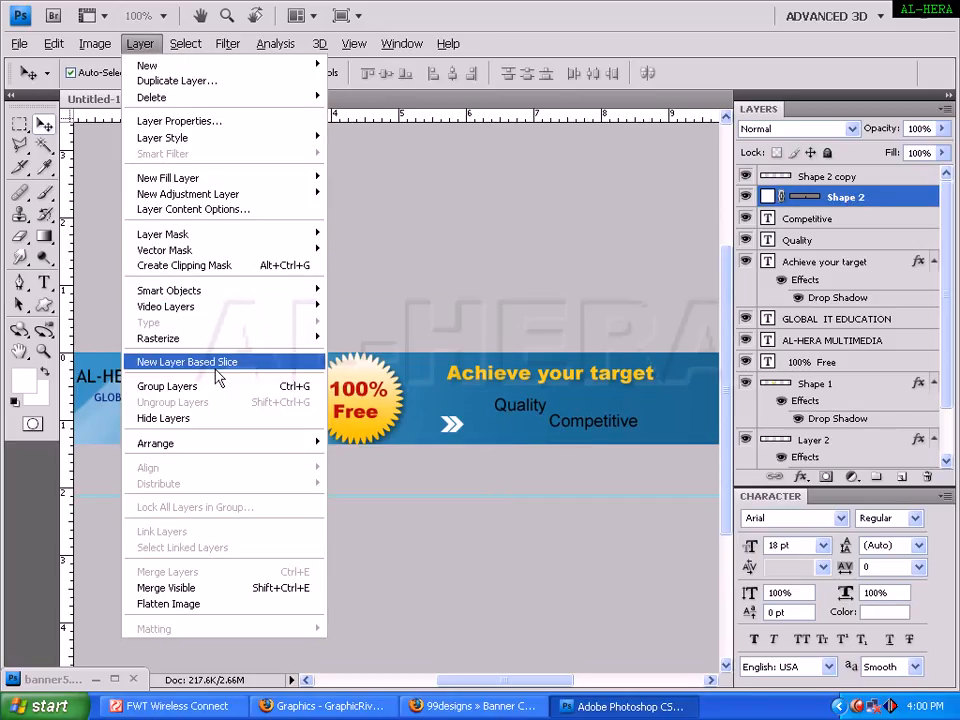
pyautogui.moveTo(221, 341)
pyautogui.click(352, 353)
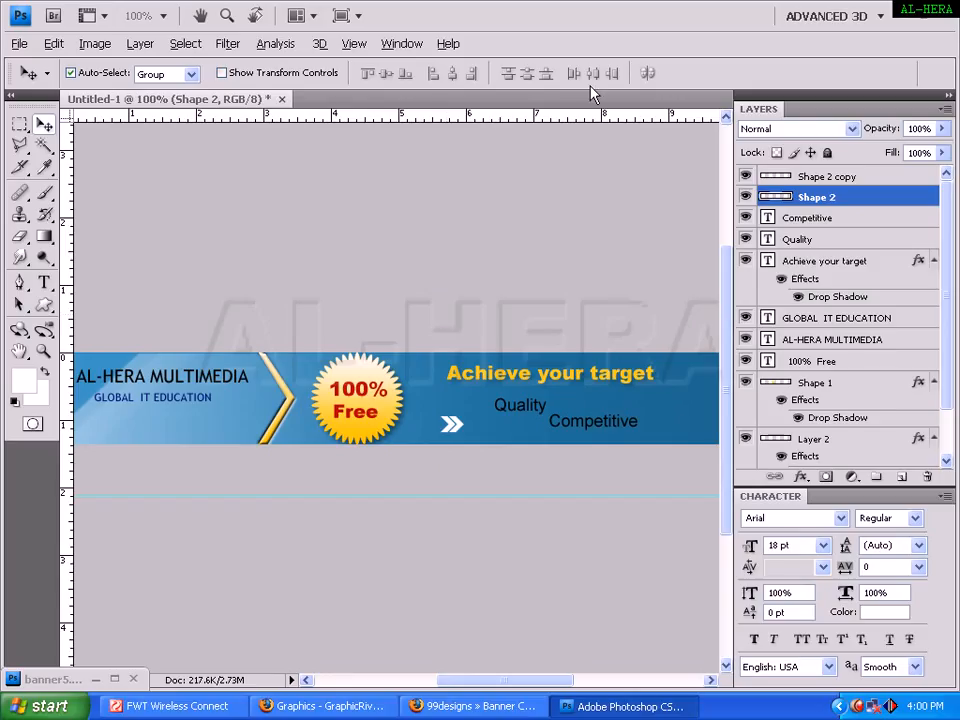
pyautogui.click(863, 186)
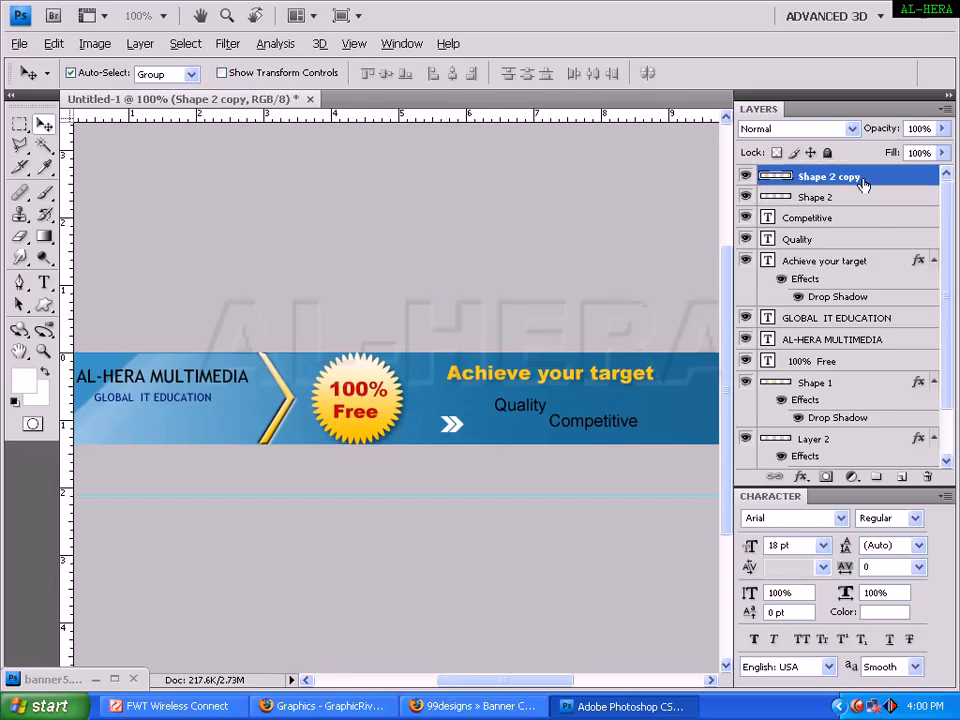